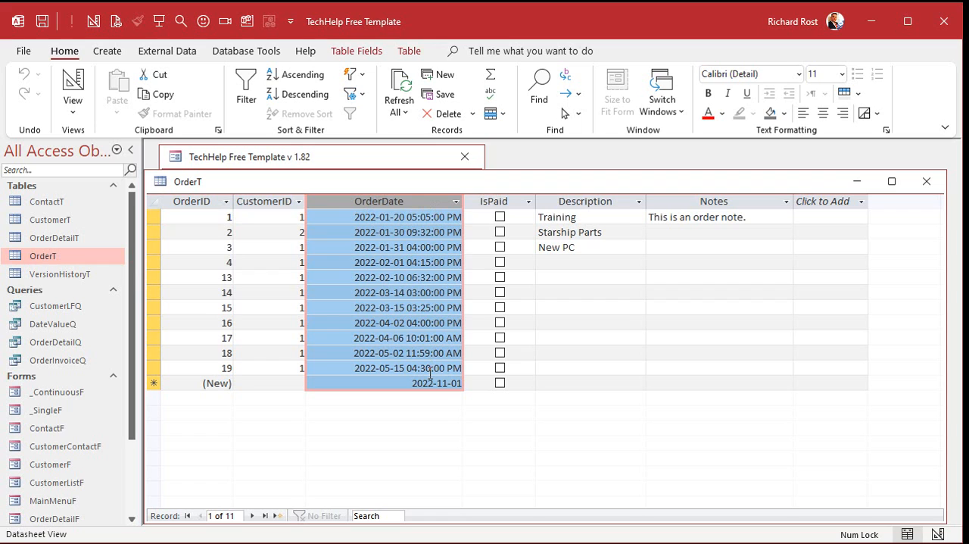
- Set the default value of the OrderDate field in the OrderT table to =Now(), view the datasheet and close the table
{"action": "right_click", "coordinate": [473, 177]}
{"action": "left_click", "coordinate": [543, 255]}
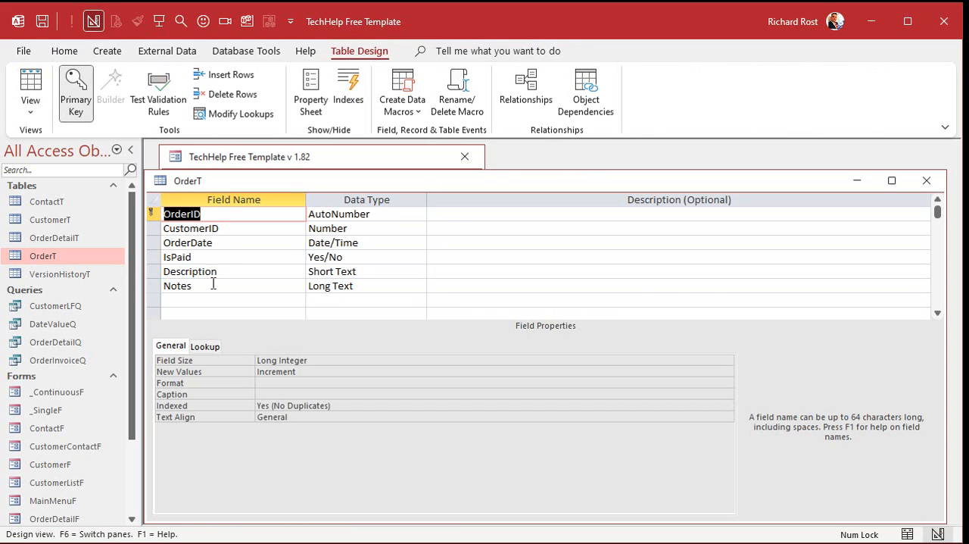
{"action": "left_click", "coordinate": [227, 250]}
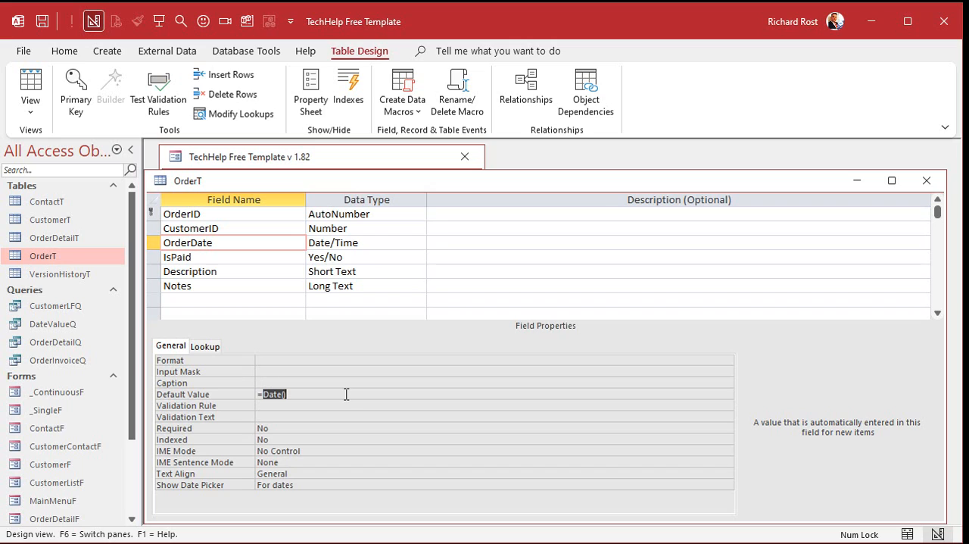
{"action": "left_click_drag", "start_coordinate": [262, 394], "coordinate": [346, 392]}
{"action": "type", "text": "Now()"}
{"action": "key", "text": "Return"}
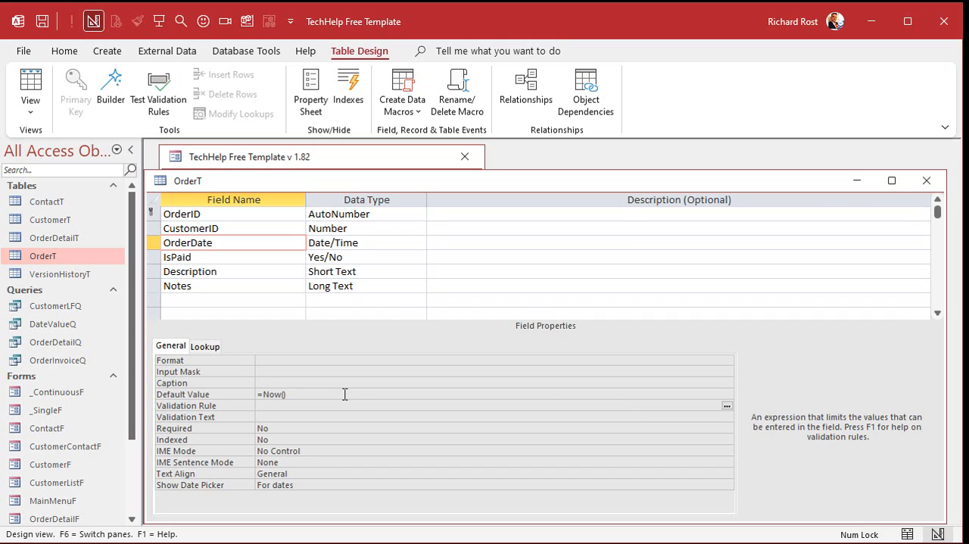
{"action": "left_click", "coordinate": [31, 92]}
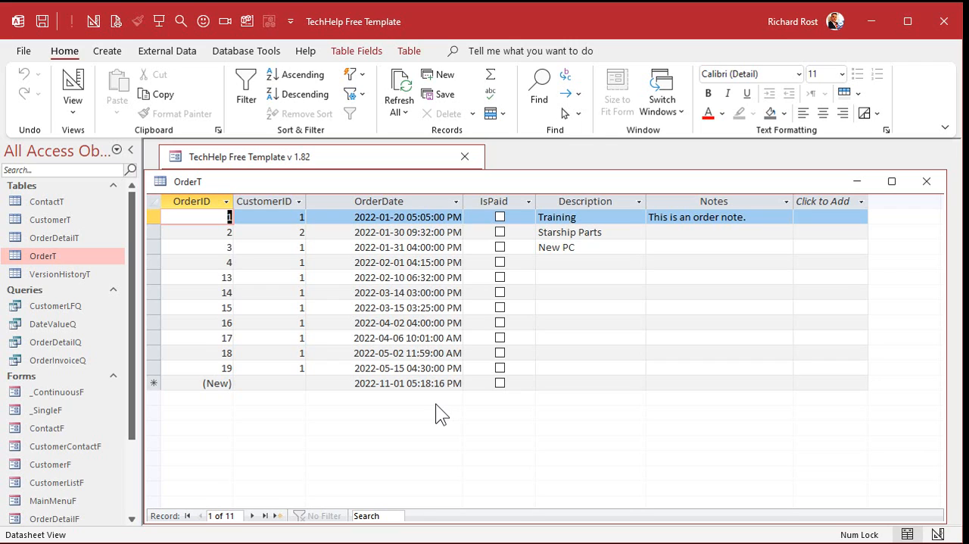
{"action": "left_click", "coordinate": [416, 201]}
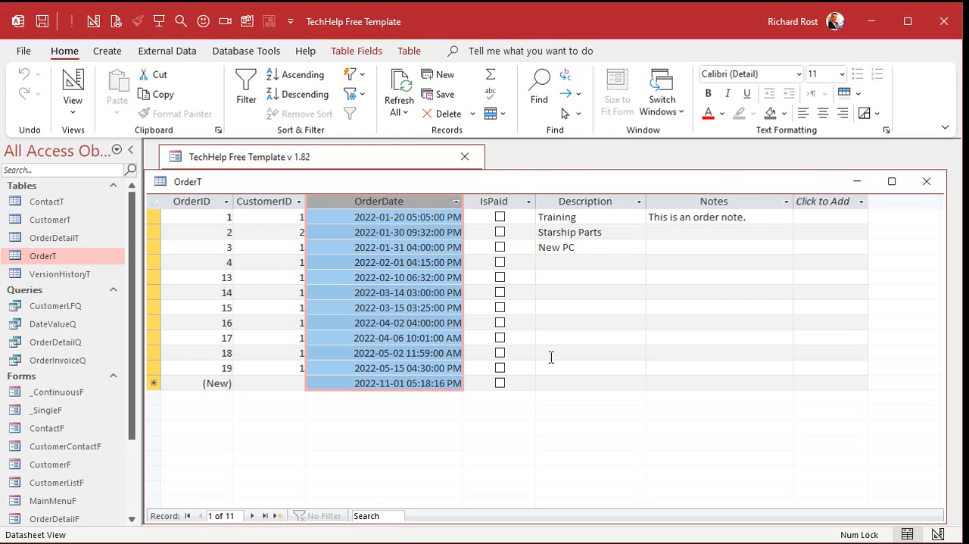
{"action": "left_click", "coordinate": [927, 181]}
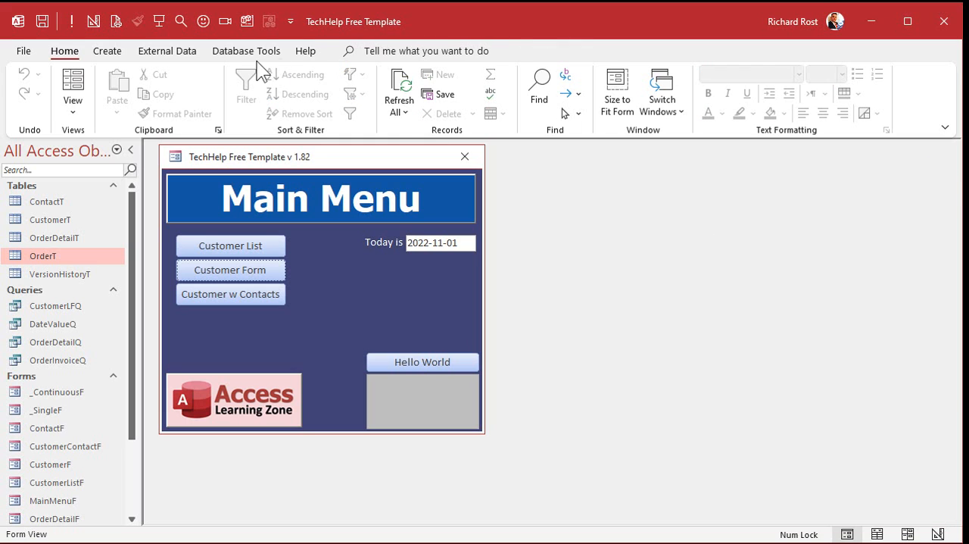
- Create a query in design view based on the OrderT table and add the OrderDate field
{"action": "left_click", "coordinate": [108, 51]}
{"action": "left_click", "coordinate": [253, 92]}
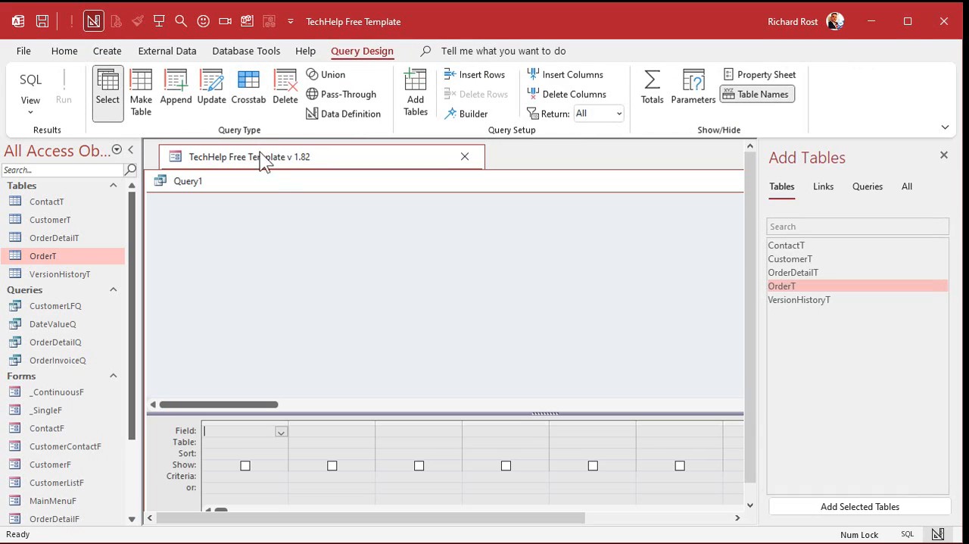
{"action": "left_click", "coordinate": [287, 171]}
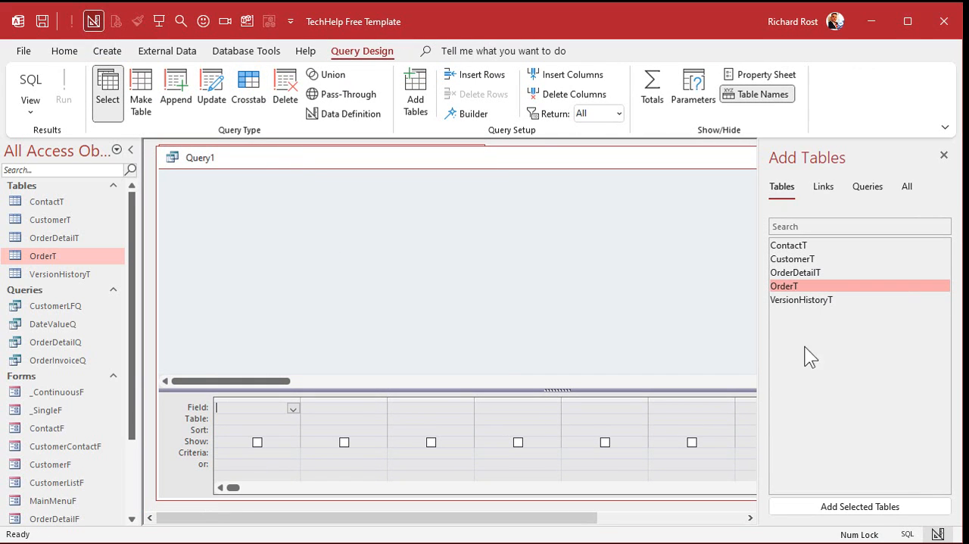
{"action": "double_click", "coordinate": [814, 287]}
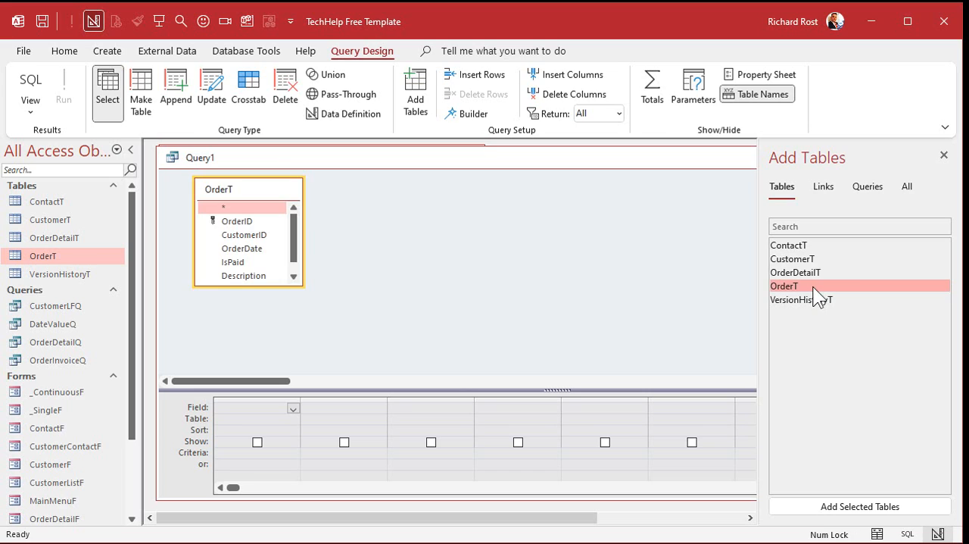
{"action": "left_click", "coordinate": [944, 155]}
{"action": "left_click_drag", "start_coordinate": [297, 284], "coordinate": [346, 325]}
{"action": "double_click", "coordinate": [253, 250]}
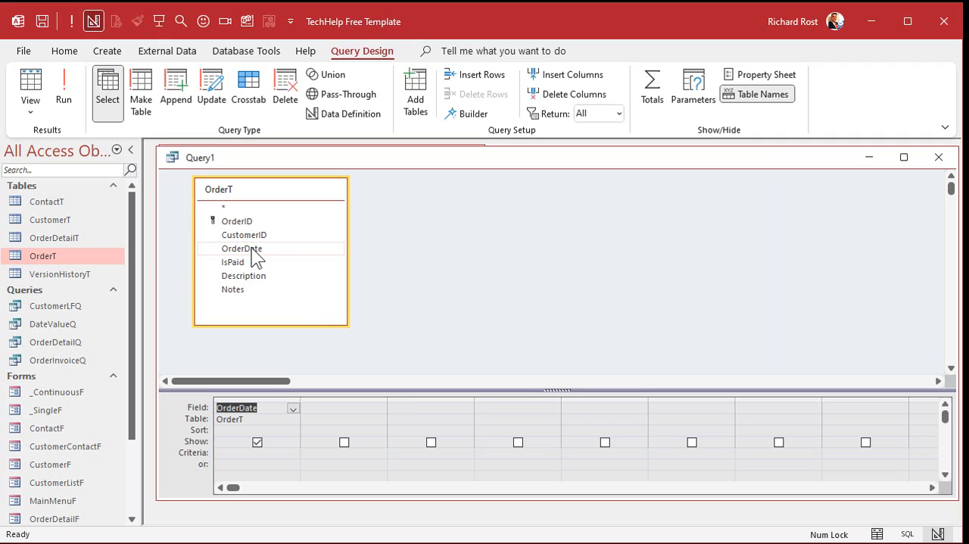
- Add a calculated column H: Hour(OrderDate) beside OrderDate and run the query
{"action": "left_click", "coordinate": [353, 408]}
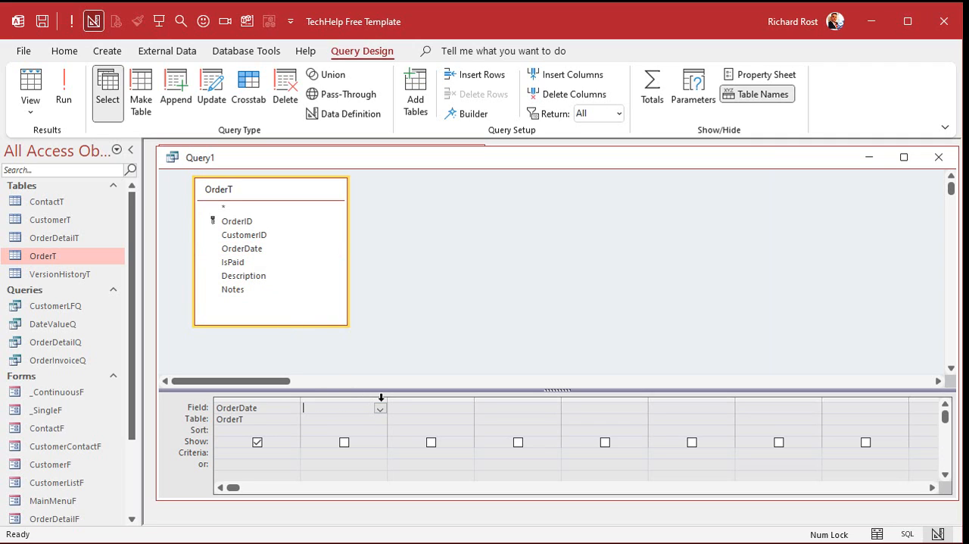
{"action": "left_click_drag", "start_coordinate": [387, 397], "coordinate": [468, 399]}
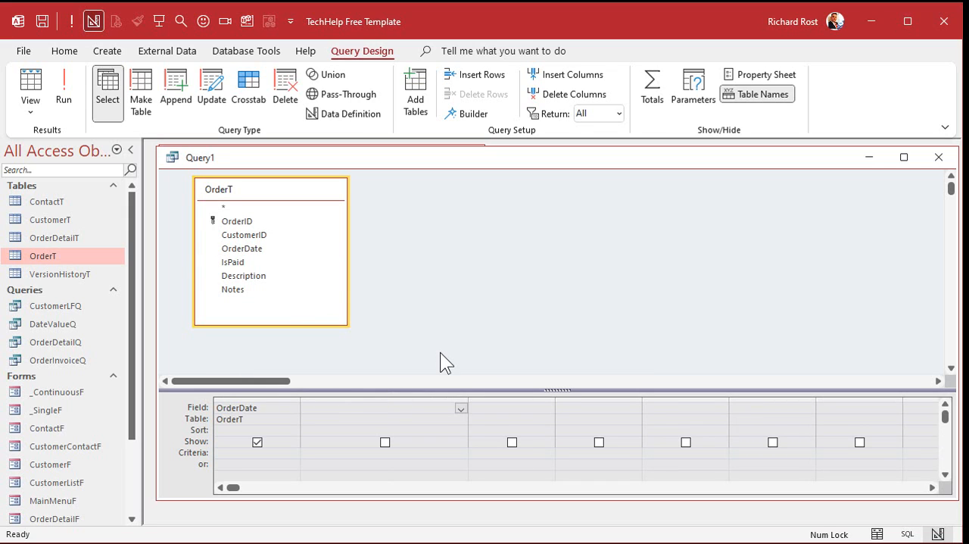
{"action": "key", "text": "shift+F2"}
{"action": "type", "text": "H:"}
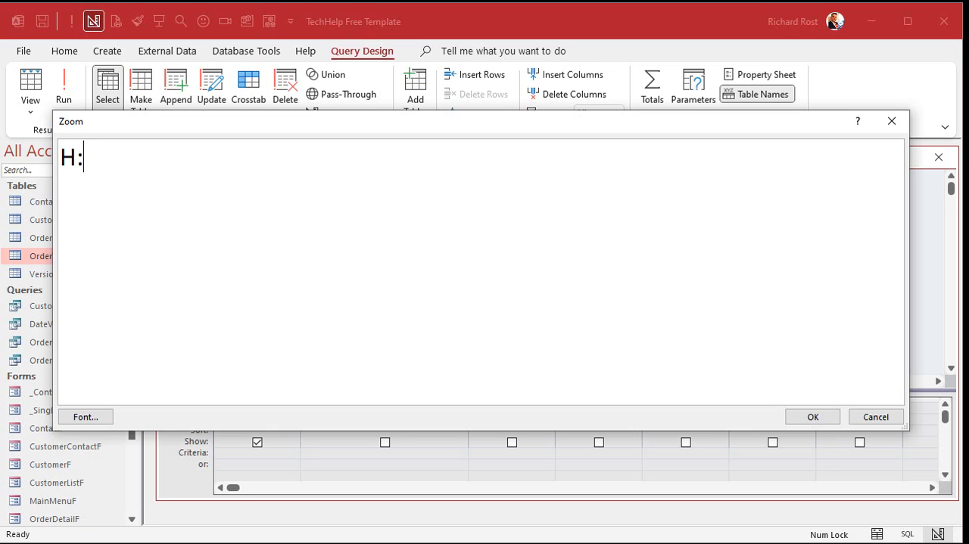
{"action": "type", "text": " HOUR("}
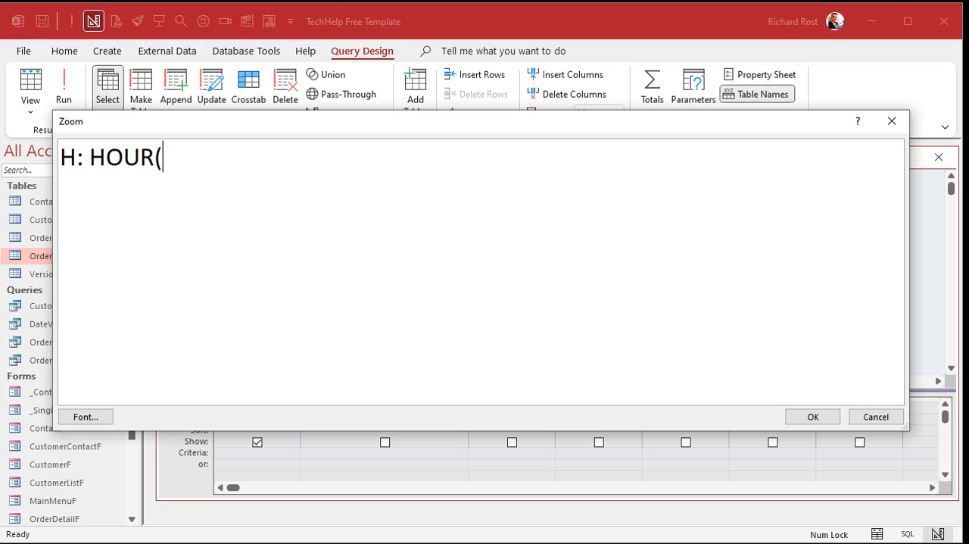
{"action": "type", "text": "OrderDate)"}
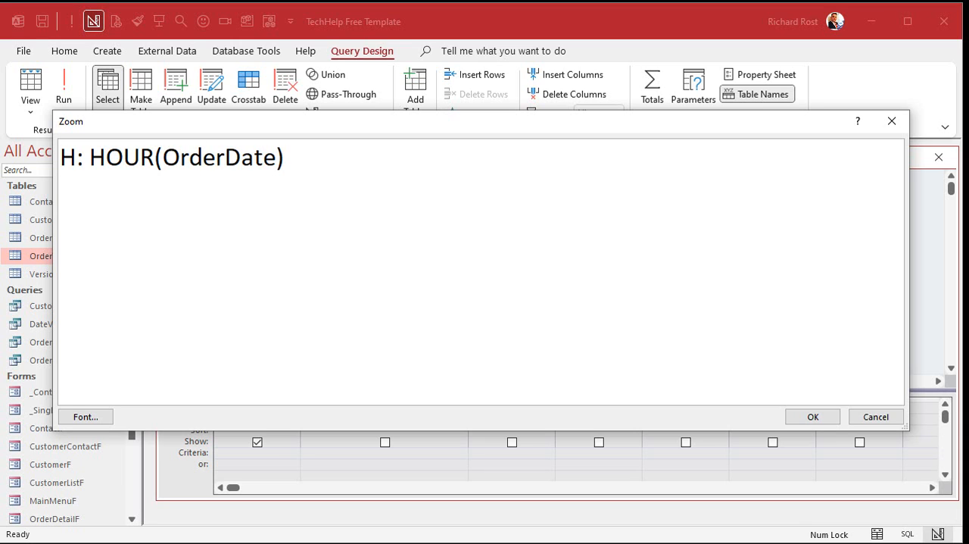
{"action": "left_click", "coordinate": [807, 415]}
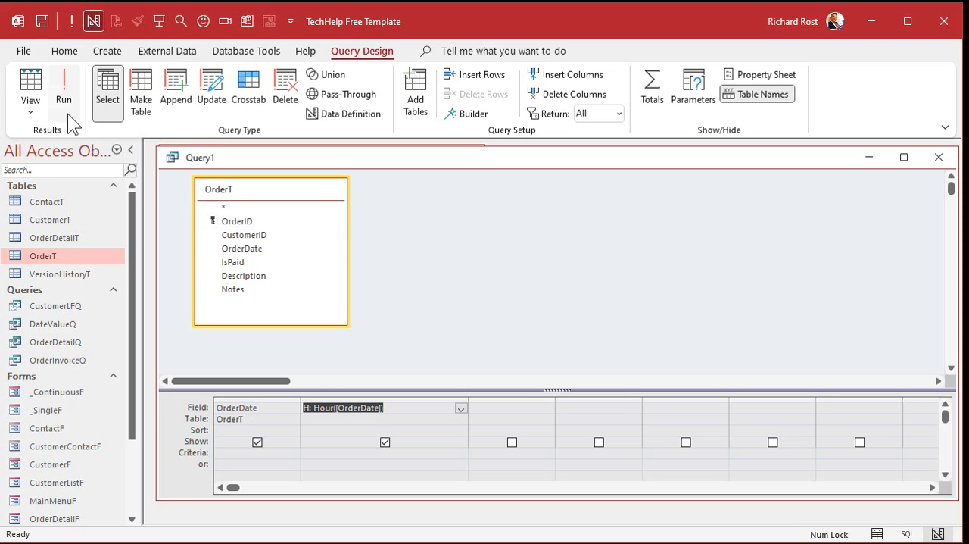
{"action": "left_click", "coordinate": [74, 92]}
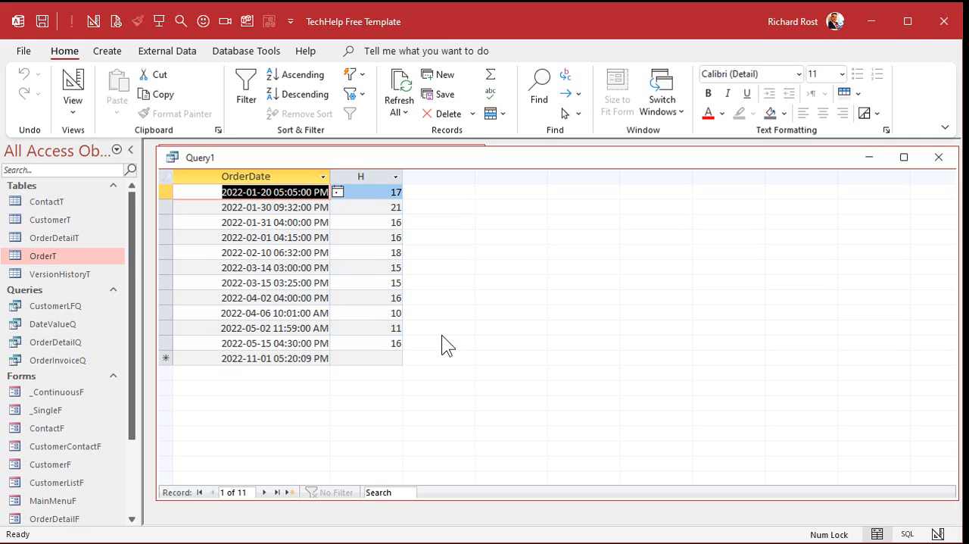
- Save the query as OrderHourQ and close it
{"action": "key", "text": "ctrl+s"}
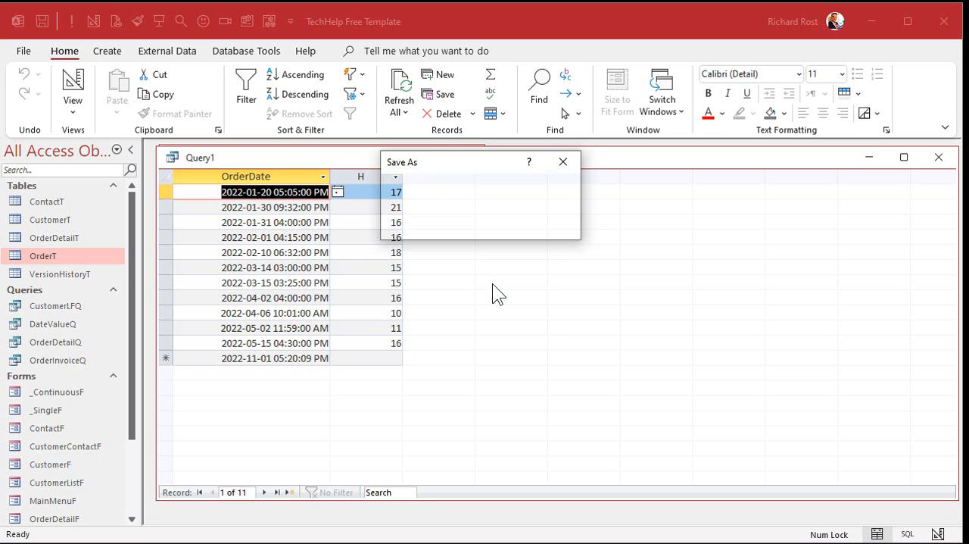
{"action": "type", "text": "Or"}
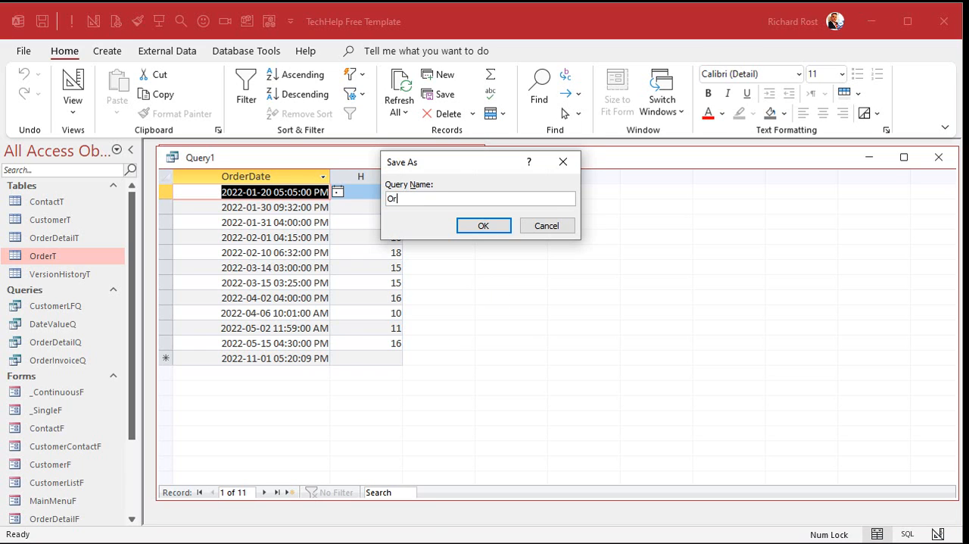
{"action": "type", "text": "derHourQ"}
{"action": "key", "text": "Return"}
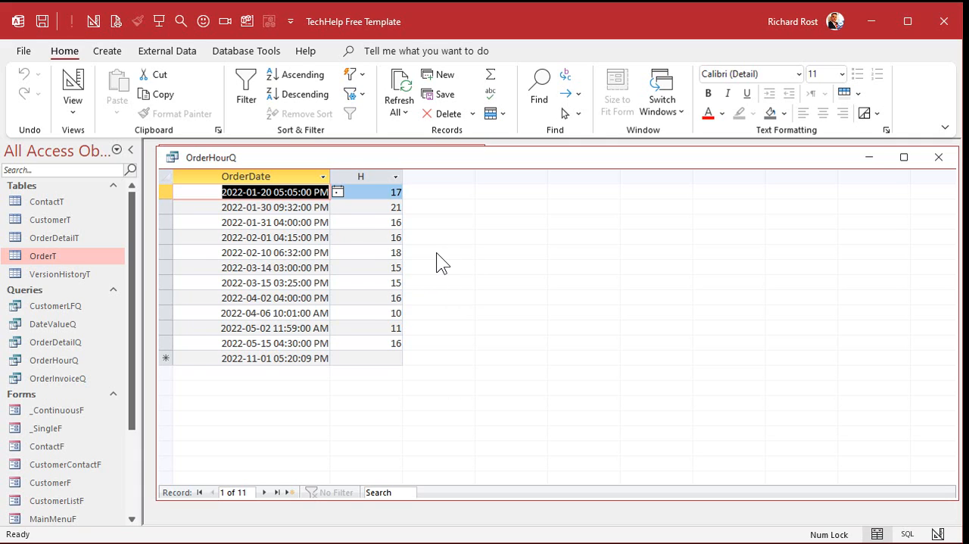
{"action": "left_click", "coordinate": [937, 161]}
- Create another query in design view based on OrderHourQ and add its H field
{"action": "left_click", "coordinate": [106, 52]}
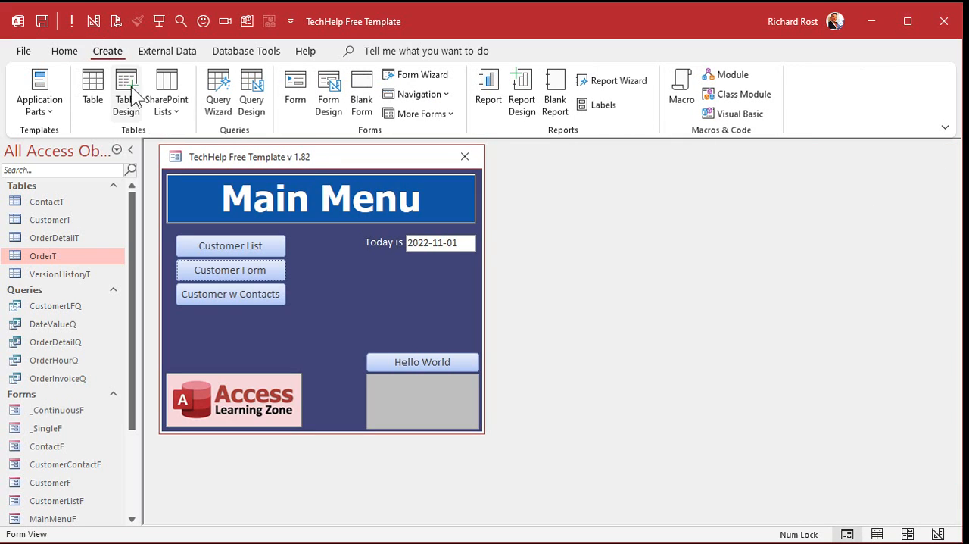
{"action": "left_click", "coordinate": [258, 97]}
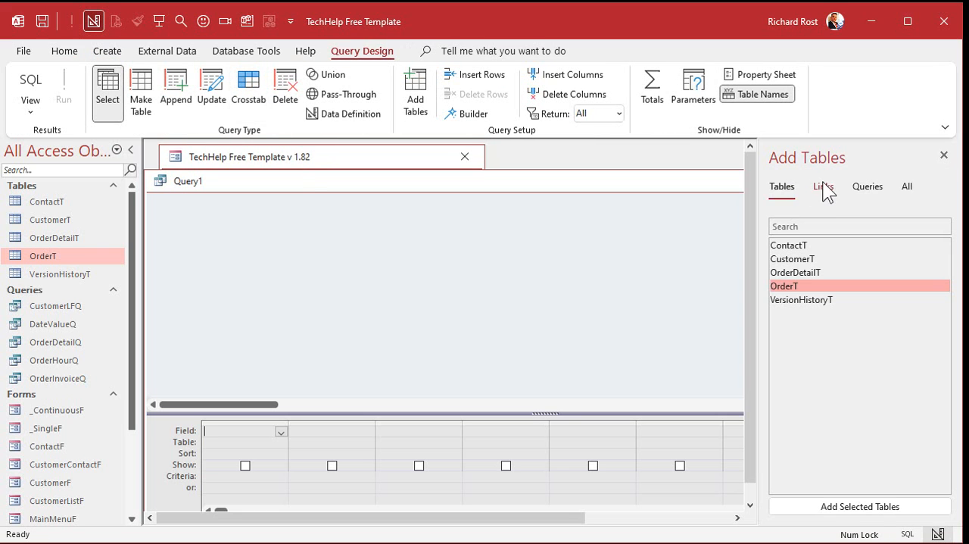
{"action": "left_click", "coordinate": [864, 193]}
{"action": "double_click", "coordinate": [819, 284]}
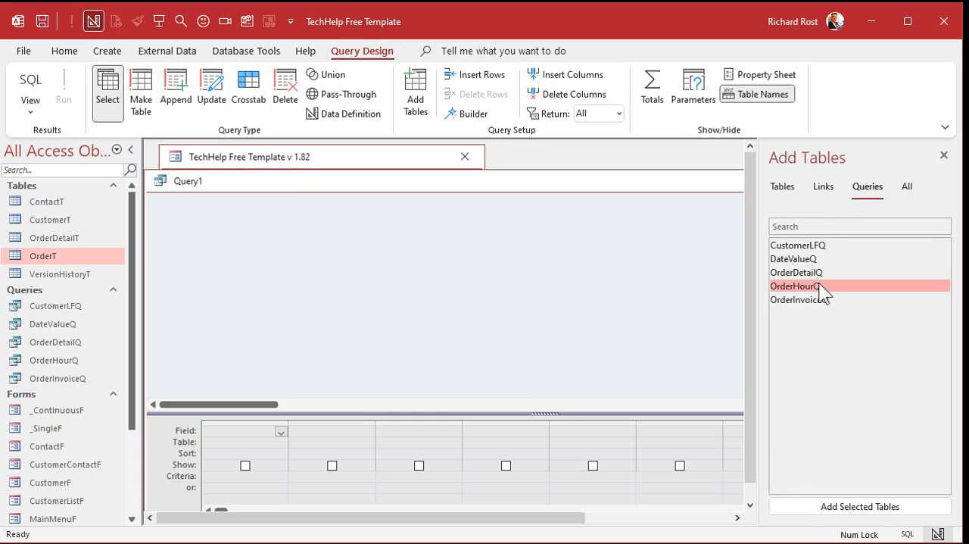
{"action": "left_click_drag", "start_coordinate": [461, 182], "coordinate": [469, 160]}
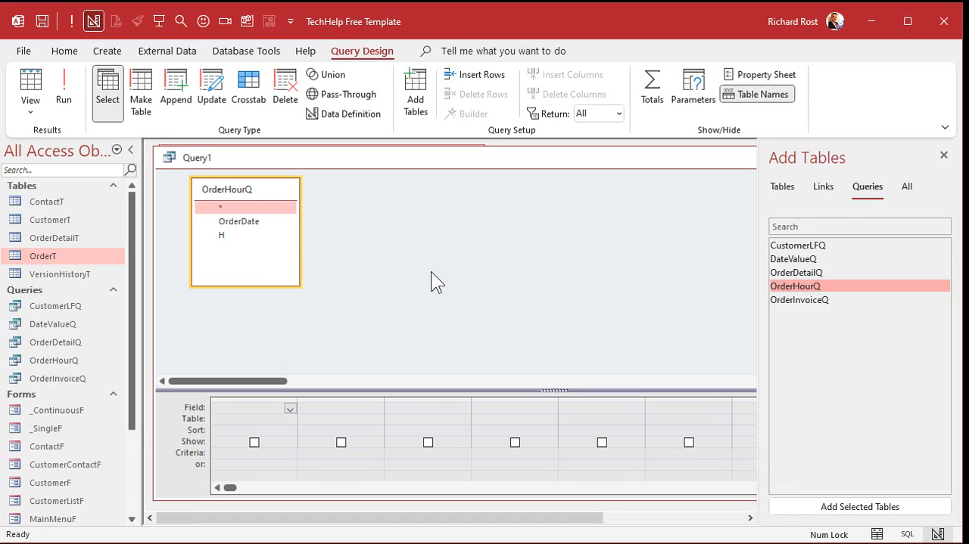
{"action": "left_click", "coordinate": [277, 224]}
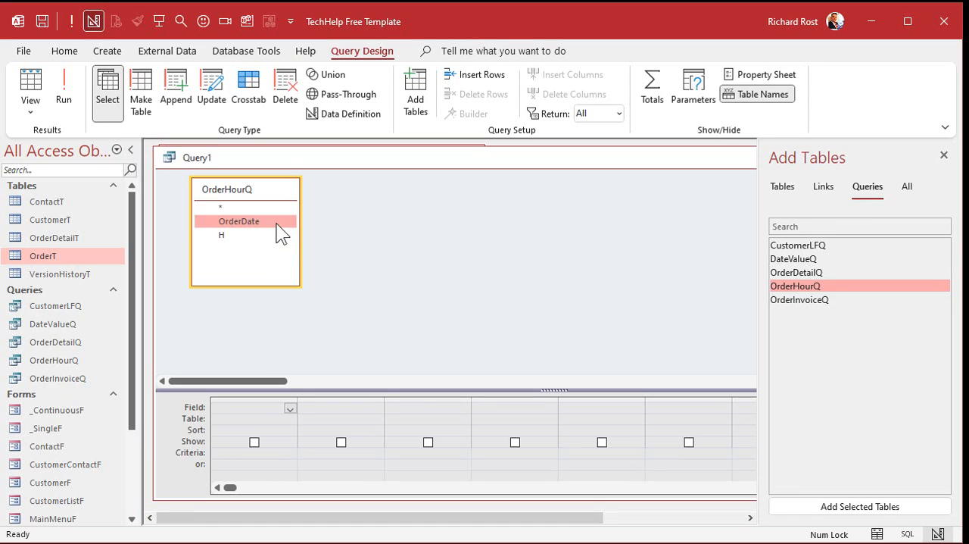
{"action": "double_click", "coordinate": [227, 241]}
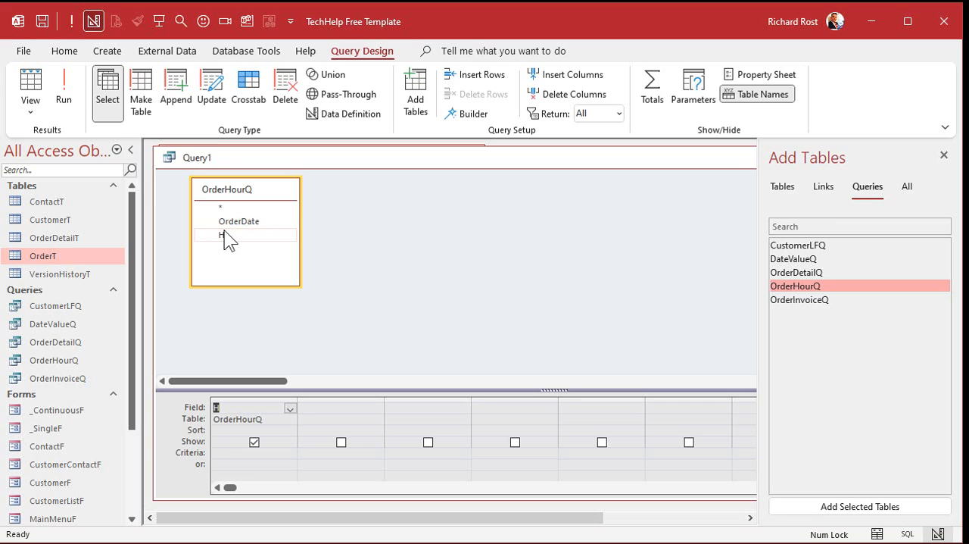
- Run the query and check the H column row by row for repeated hour values
{"action": "left_click", "coordinate": [64, 91]}
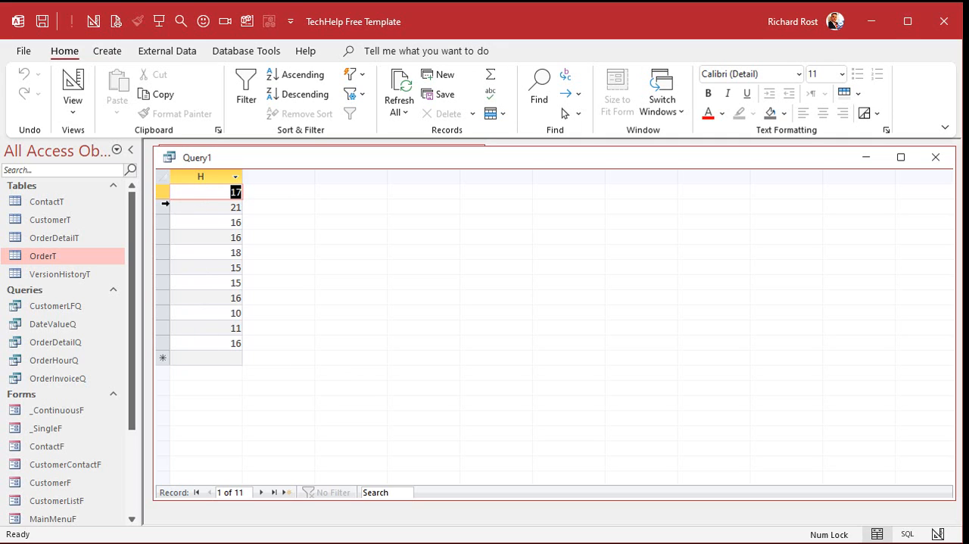
{"action": "left_click", "coordinate": [162, 190]}
{"action": "left_click", "coordinate": [164, 207]}
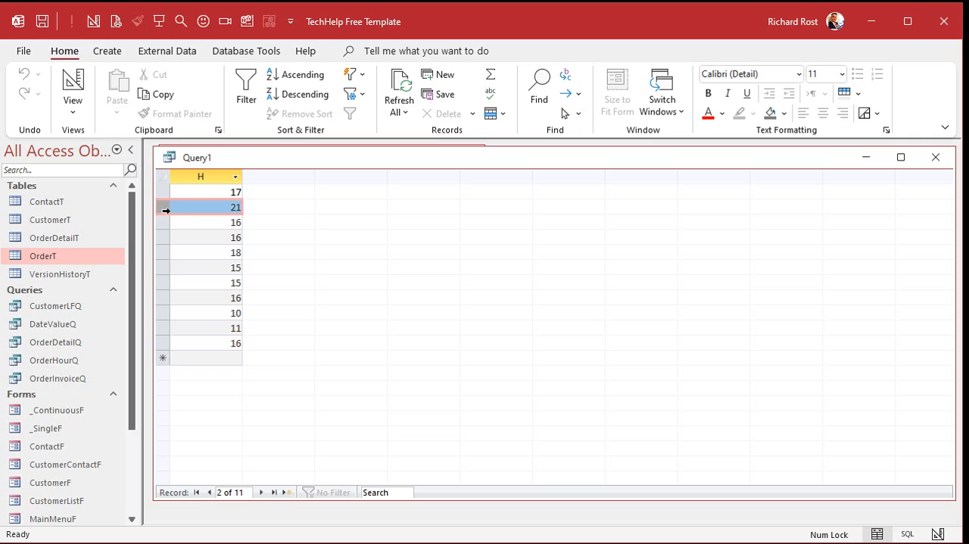
{"action": "left_click", "coordinate": [166, 220]}
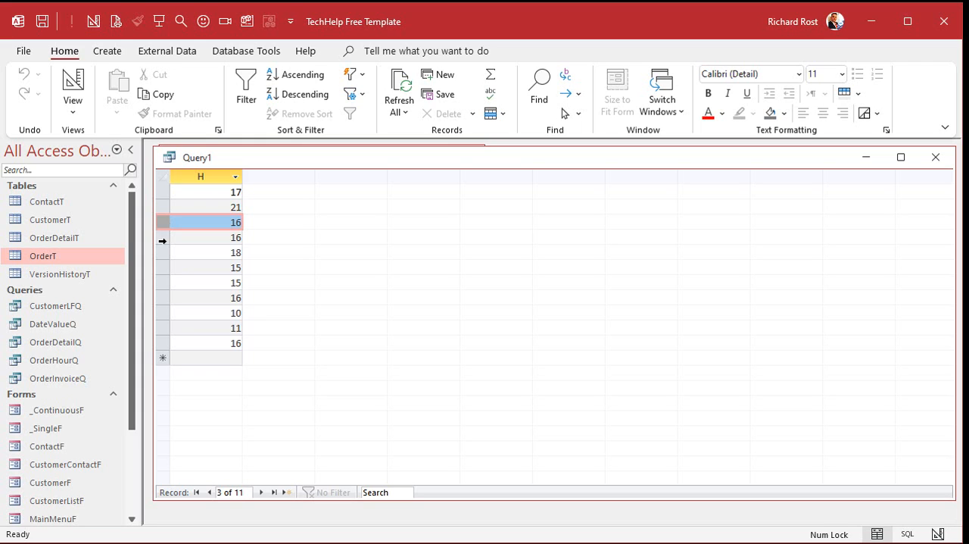
{"action": "left_click", "coordinate": [162, 237]}
{"action": "left_click", "coordinate": [161, 297]}
{"action": "left_click", "coordinate": [163, 343]}
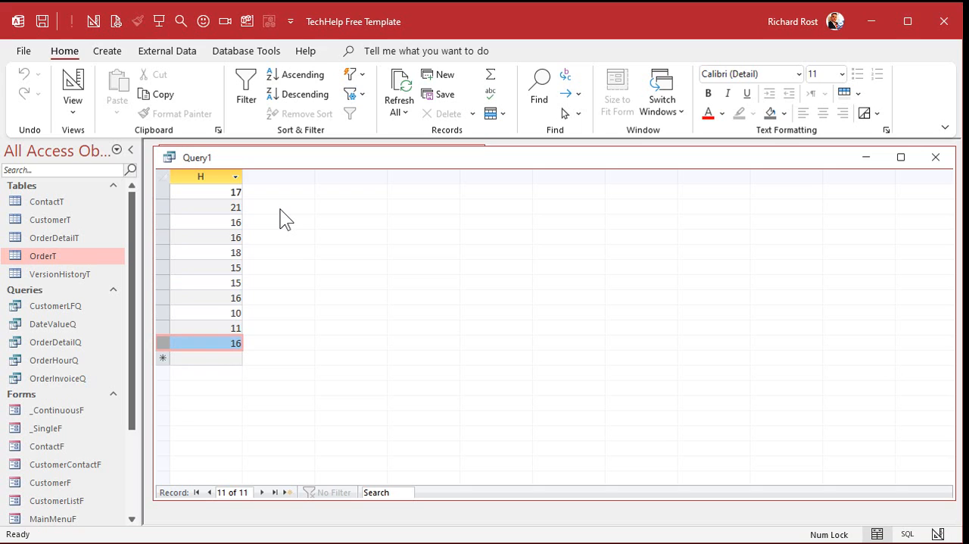
- Turn the query into a totals query grouped by H and run it
{"action": "left_click", "coordinate": [72, 83]}
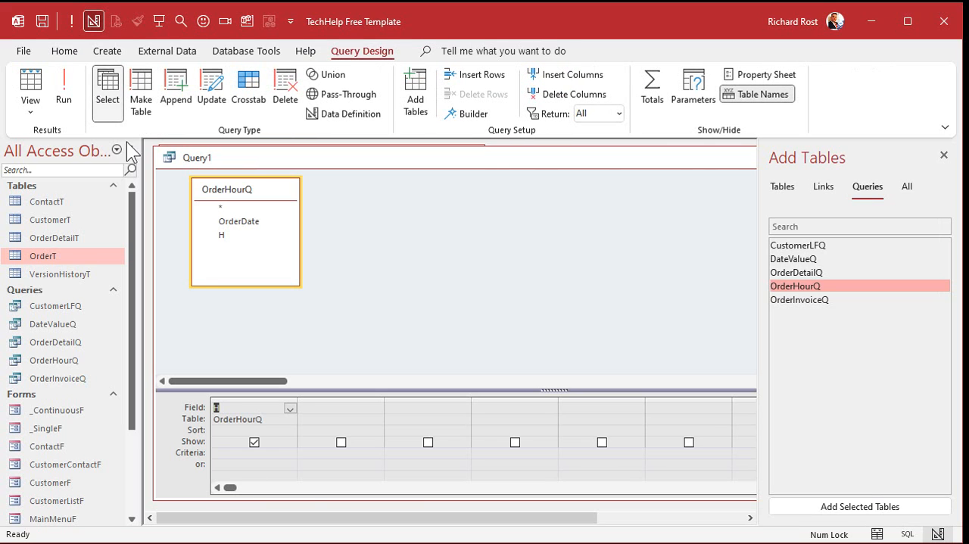
{"action": "left_click", "coordinate": [654, 89]}
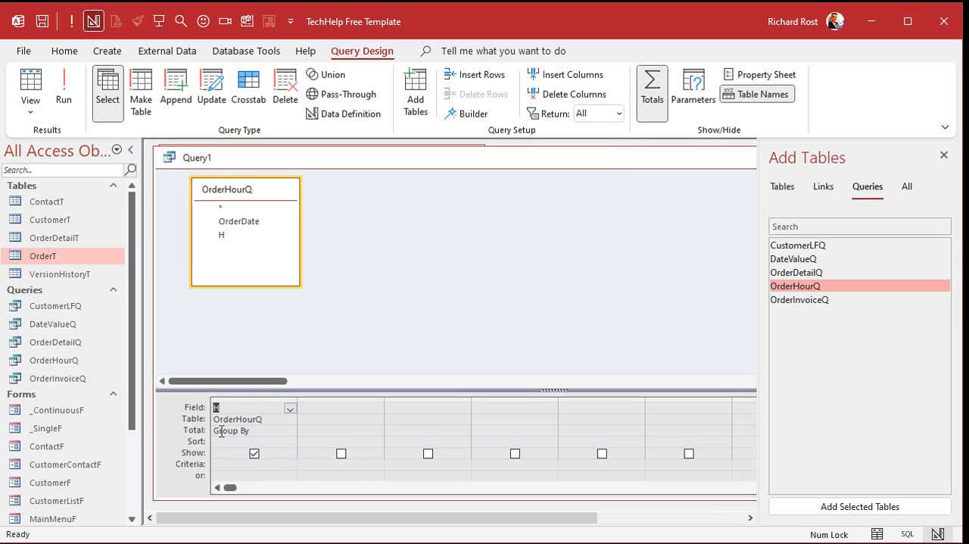
{"action": "left_click", "coordinate": [67, 90]}
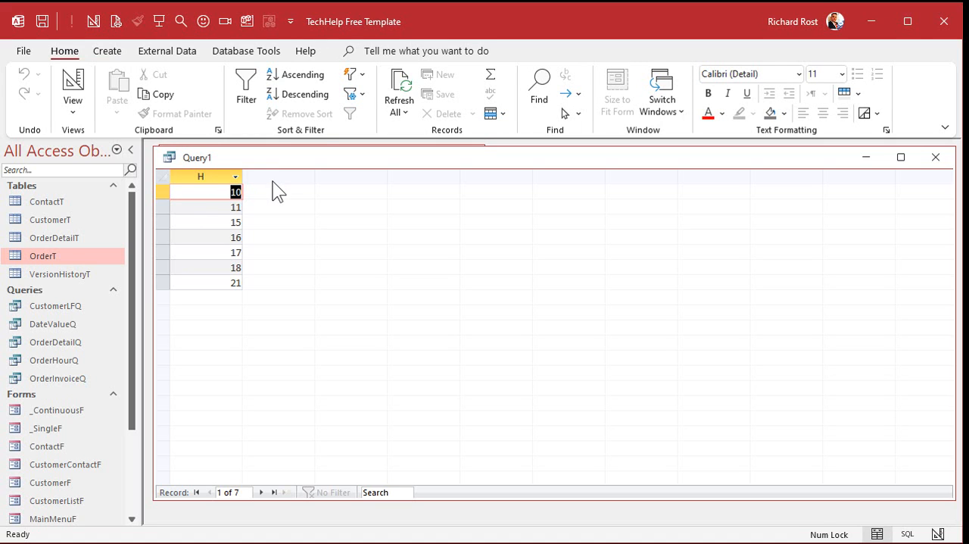
- Add the H field to the totals query a second time with its total set to Count, run it and check the counts
{"action": "left_click", "coordinate": [73, 79]}
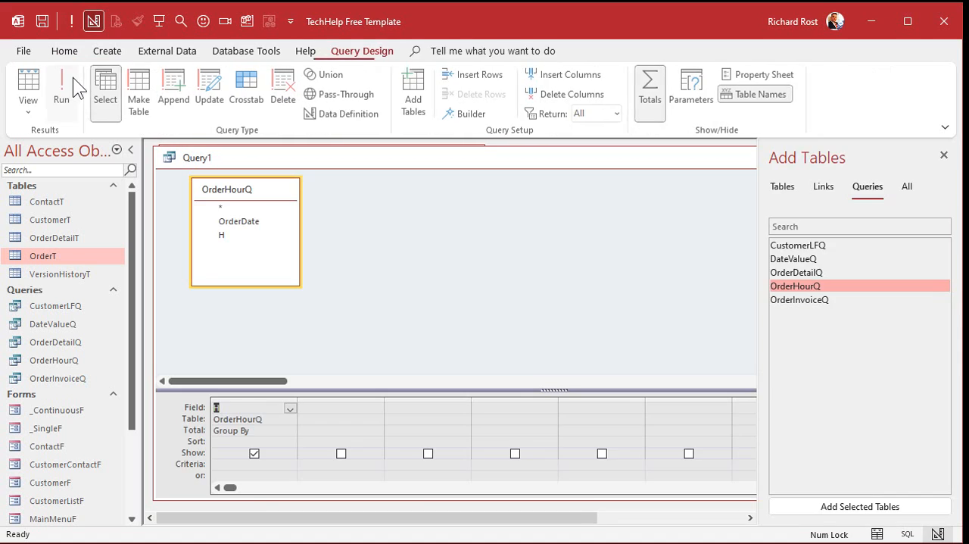
{"action": "double_click", "coordinate": [231, 239]}
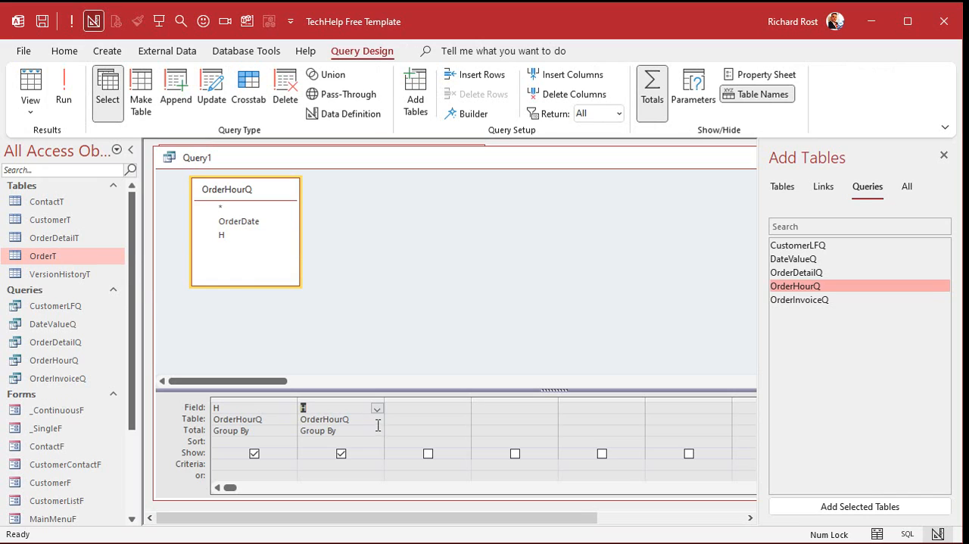
{"action": "left_click", "coordinate": [377, 430]}
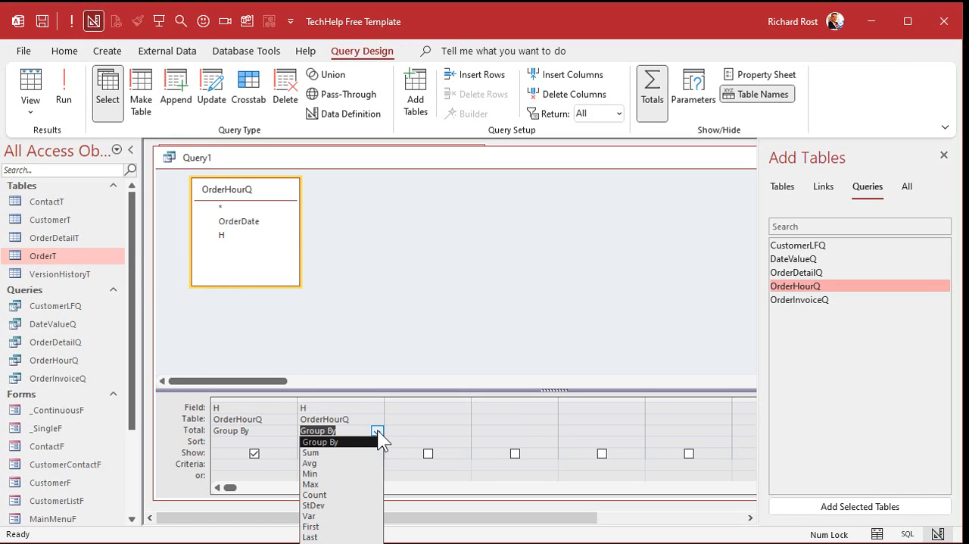
{"action": "left_click", "coordinate": [362, 495]}
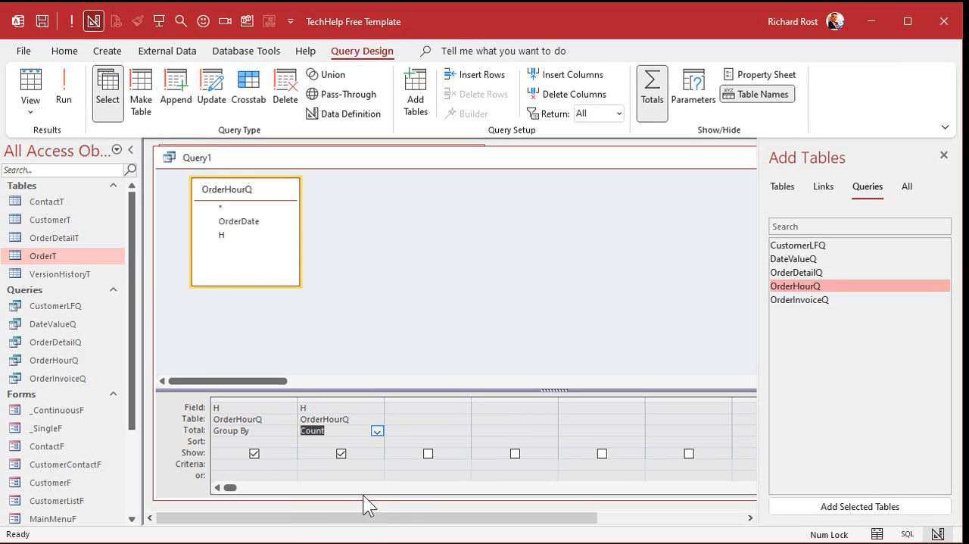
{"action": "left_click", "coordinate": [241, 400]}
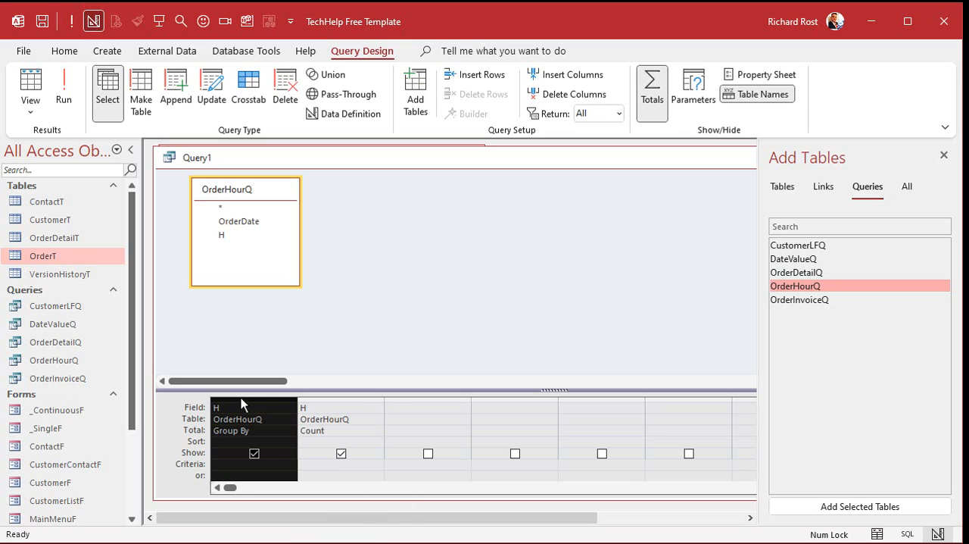
{"action": "left_click", "coordinate": [321, 397]}
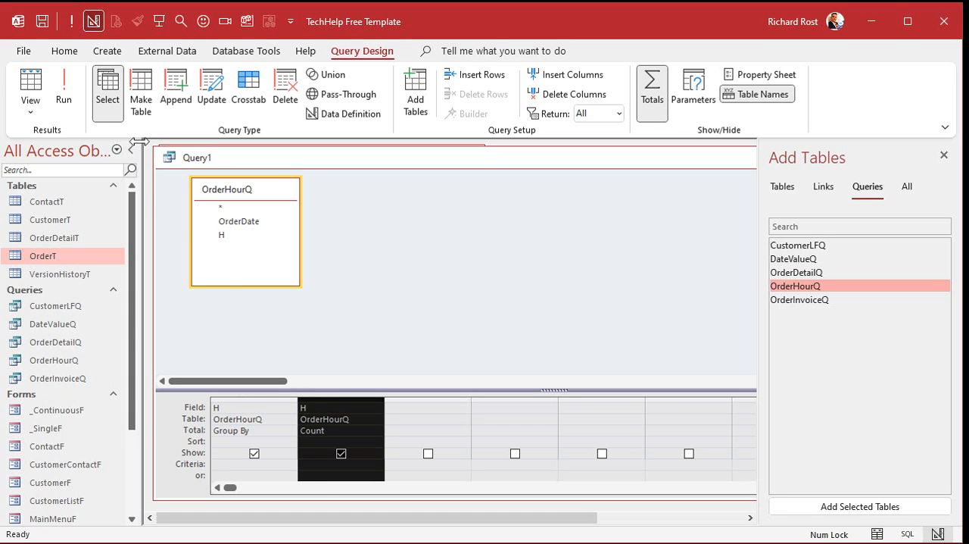
{"action": "left_click", "coordinate": [64, 89]}
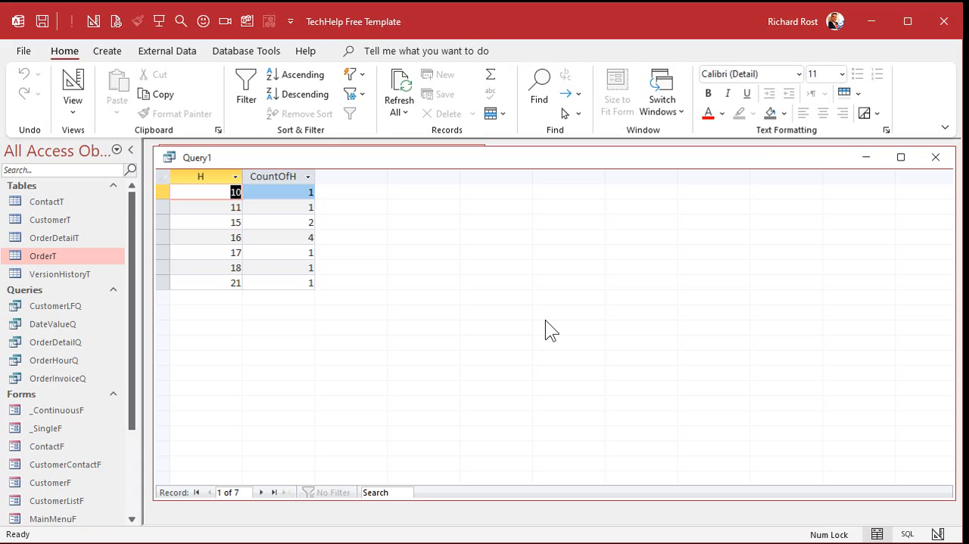
{"action": "left_click", "coordinate": [162, 237]}
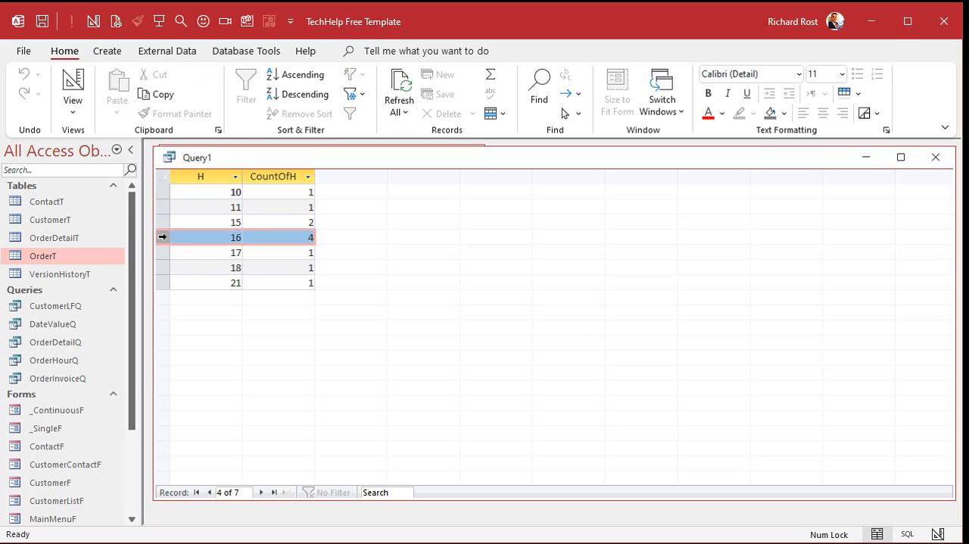
{"action": "left_click", "coordinate": [162, 222]}
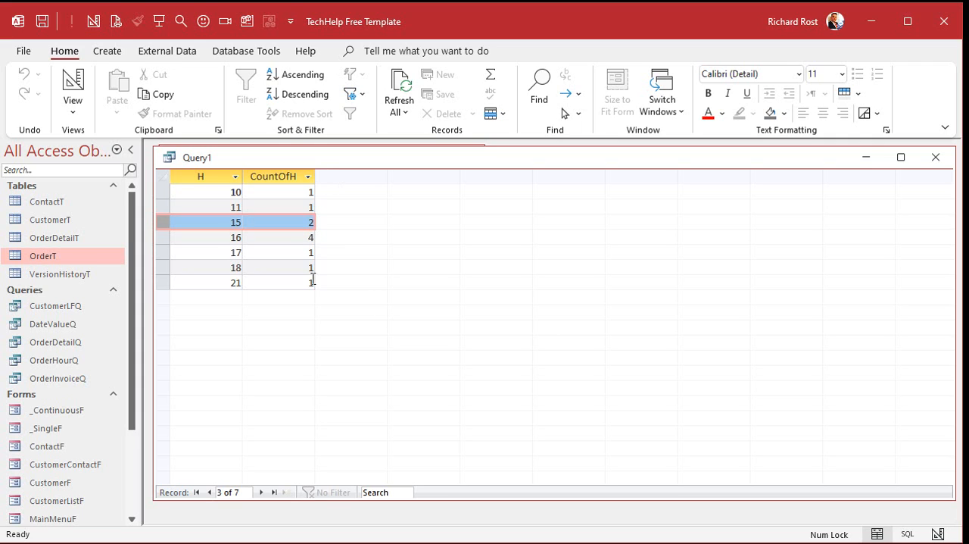
- Sort the counted H column in descending order and run the query to check the busiest hours
{"action": "left_click", "coordinate": [73, 85]}
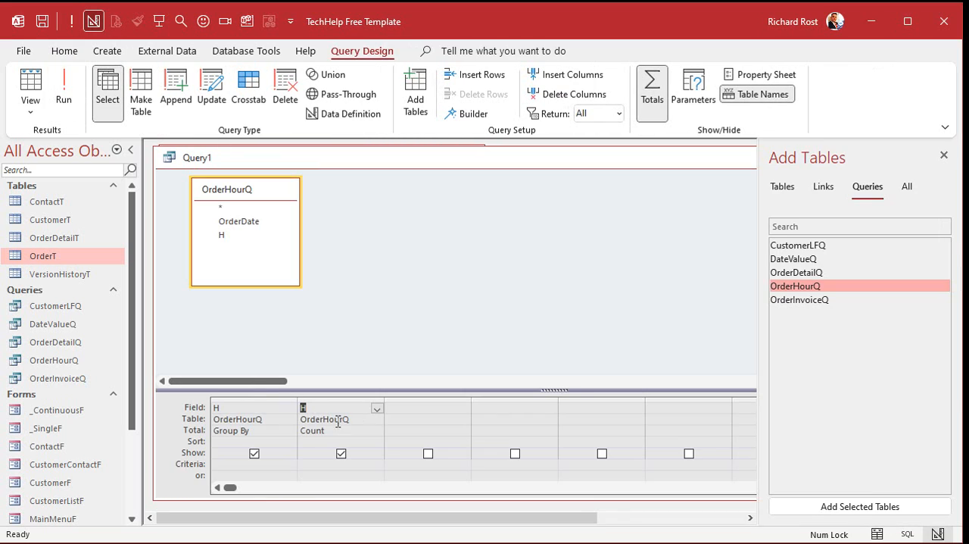
{"action": "left_click", "coordinate": [376, 439]}
{"action": "left_click", "coordinate": [376, 442]}
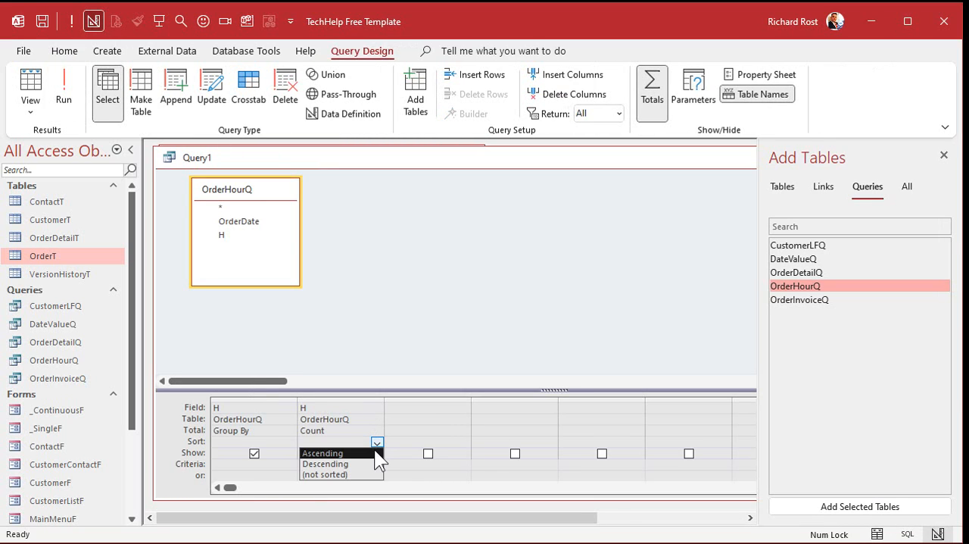
{"action": "left_click", "coordinate": [367, 463]}
{"action": "left_click", "coordinate": [61, 76]}
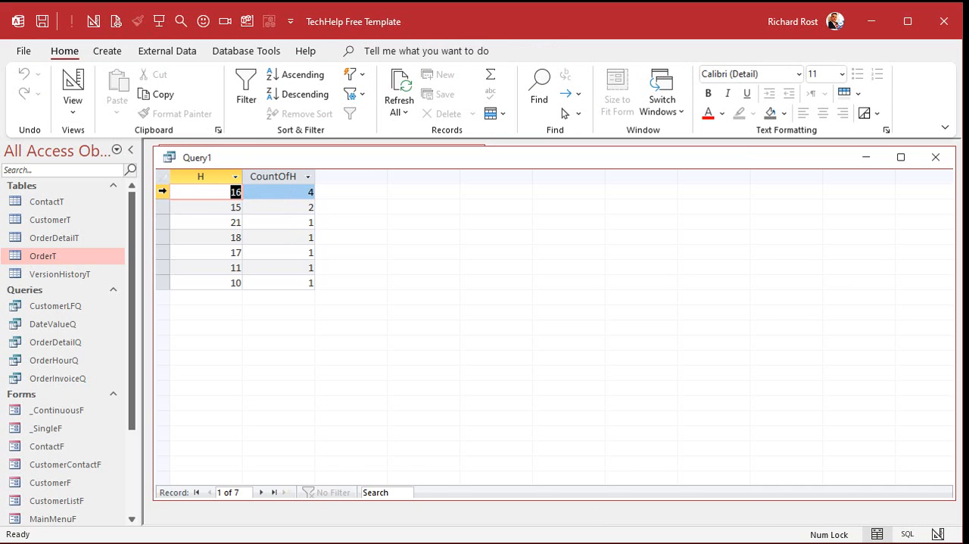
{"action": "left_click_drag", "start_coordinate": [163, 192], "coordinate": [163, 201]}
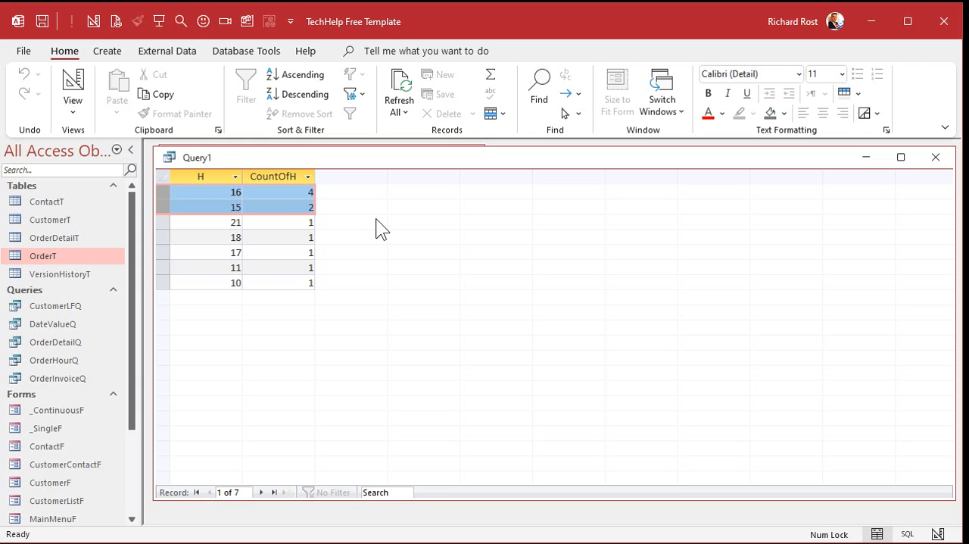
- Save the totals query as WorkHourTotalQ and close it
{"action": "key", "text": "ctrl+s"}
{"action": "type", "text": "WorkHourTotalQ"}
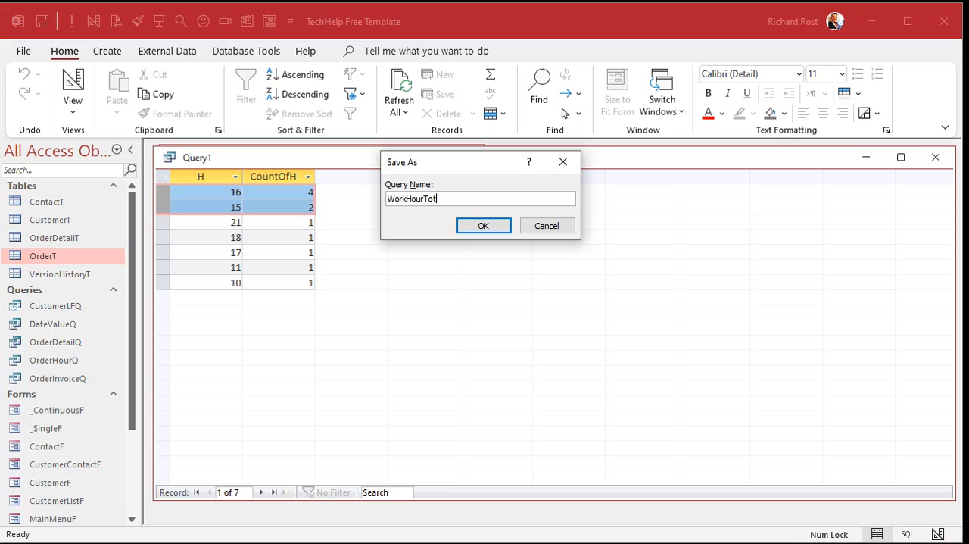
{"action": "key", "text": "Return"}
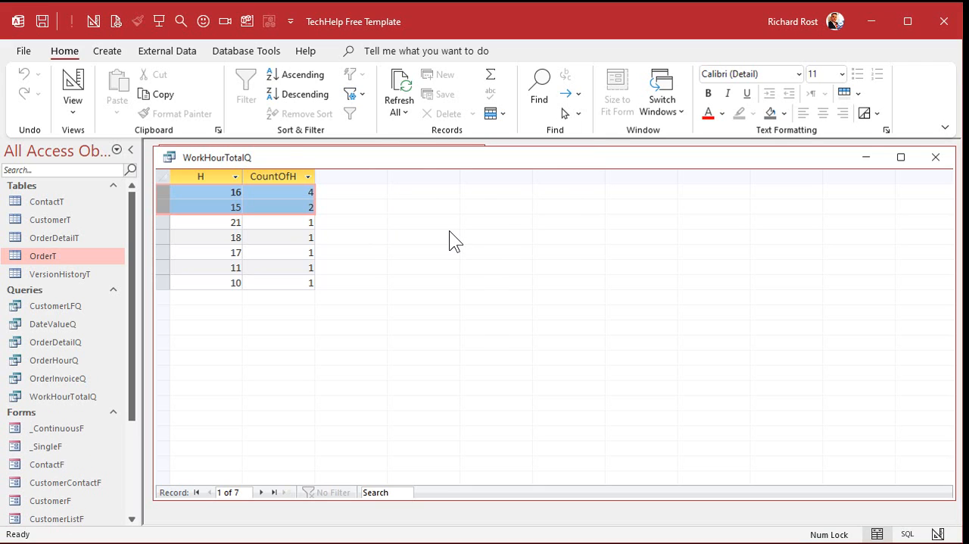
{"action": "key", "text": "ctrl+w"}
- Open OrderHourQ in design view and add the calculated field N: Minute([OrderDate]) in a widened column
{"action": "left_click", "coordinate": [62, 359]}
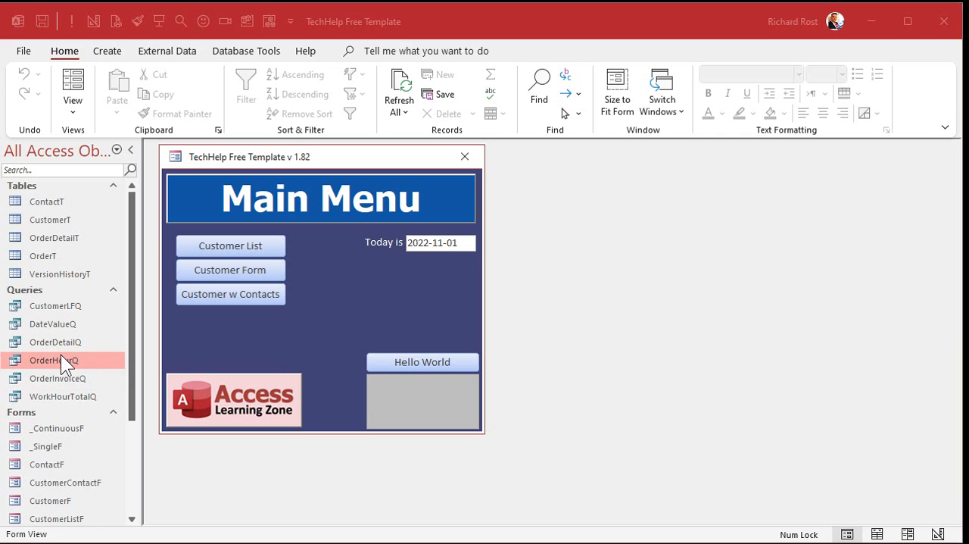
{"action": "double_click", "coordinate": [61, 356]}
{"action": "right_click", "coordinate": [463, 158]}
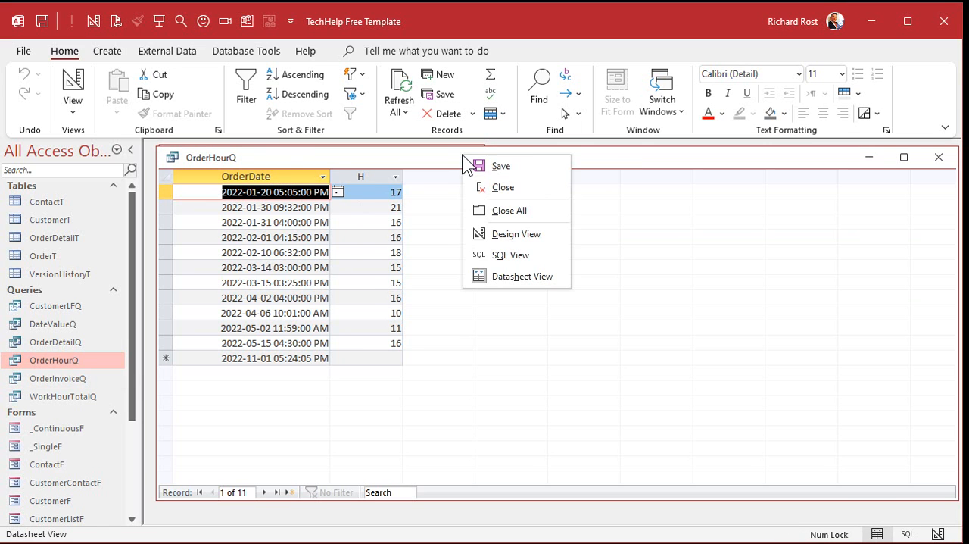
{"action": "left_click", "coordinate": [517, 233]}
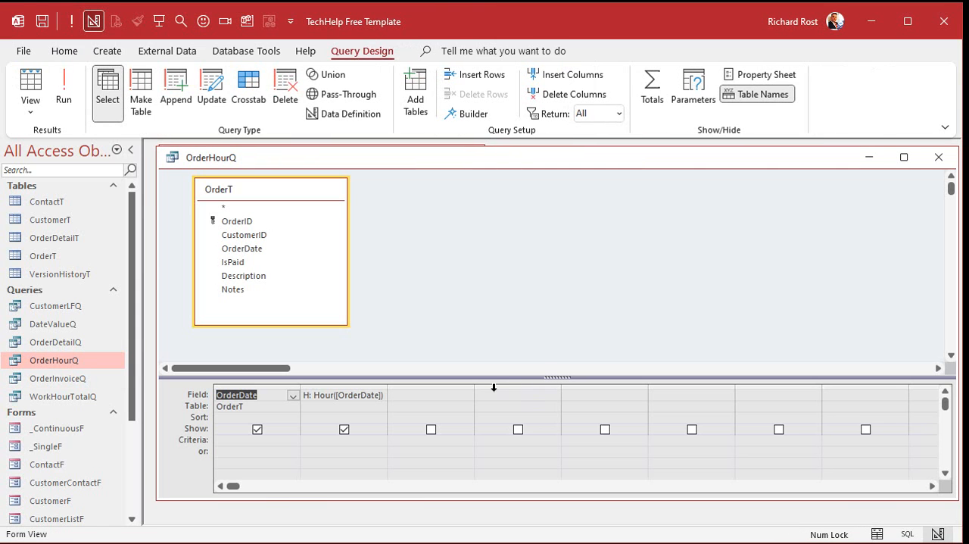
{"action": "left_click_drag", "start_coordinate": [476, 388], "coordinate": [525, 388]}
{"action": "left_click", "coordinate": [450, 394]}
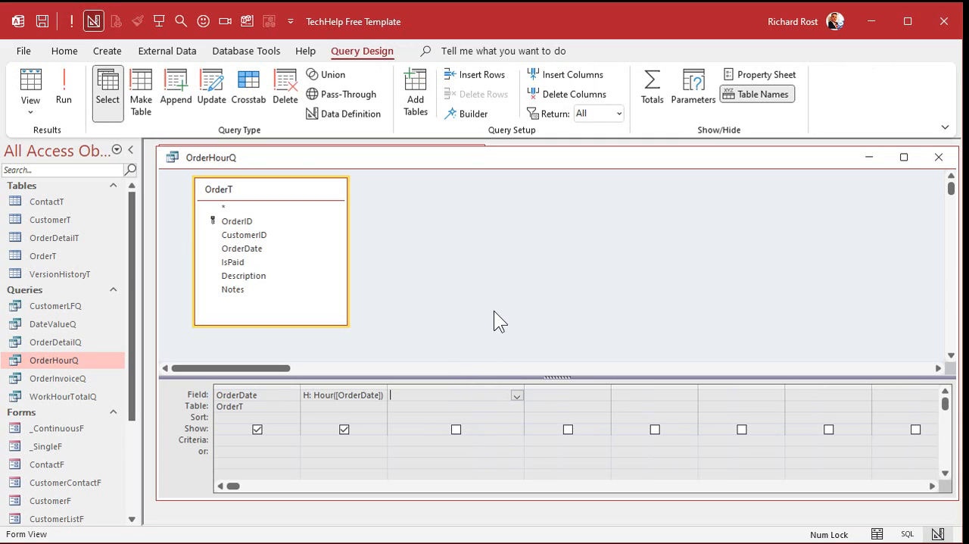
{"action": "type", "text": "N"}
{"action": "type", "text": ":"}
{"action": "type", "text": "Minute"}
{"action": "type", "text": "([OrderDate])"}
{"action": "key", "text": "Tab"}
- Add the calculated field S: Second([OrderDate]) to OrderHourQ and run the query
{"action": "type", "text": "S: "}
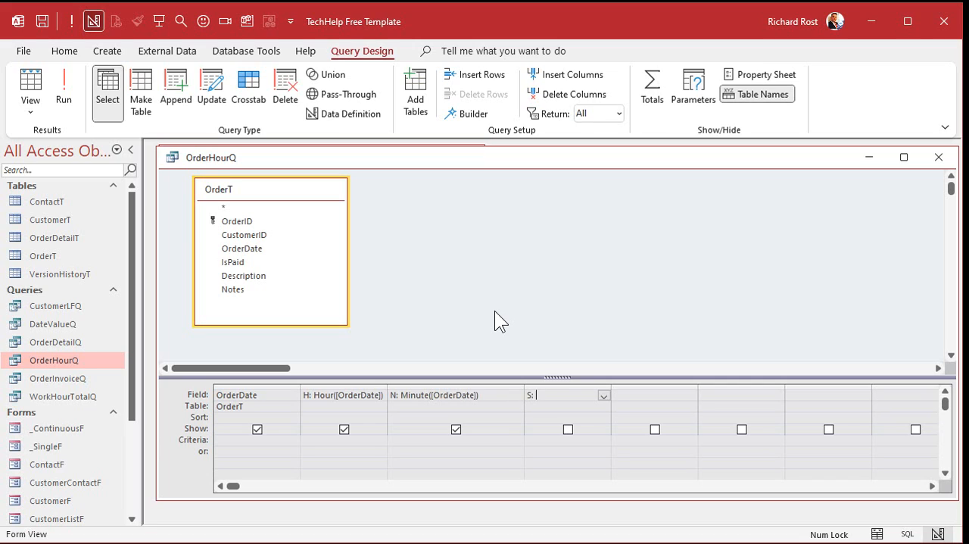
{"action": "type", "text": "Second(OrderDate)"}
{"action": "key", "text": "Tab"}
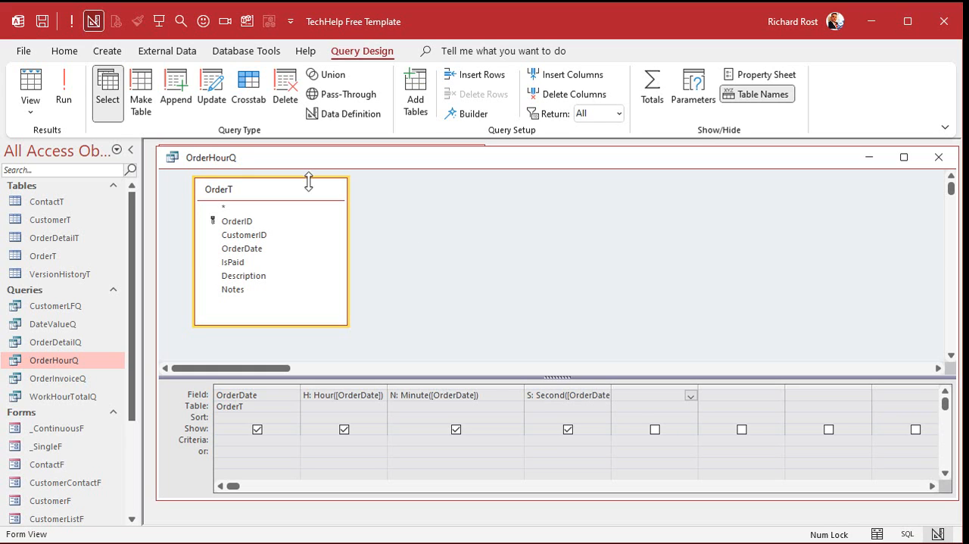
{"action": "left_click", "coordinate": [65, 92]}
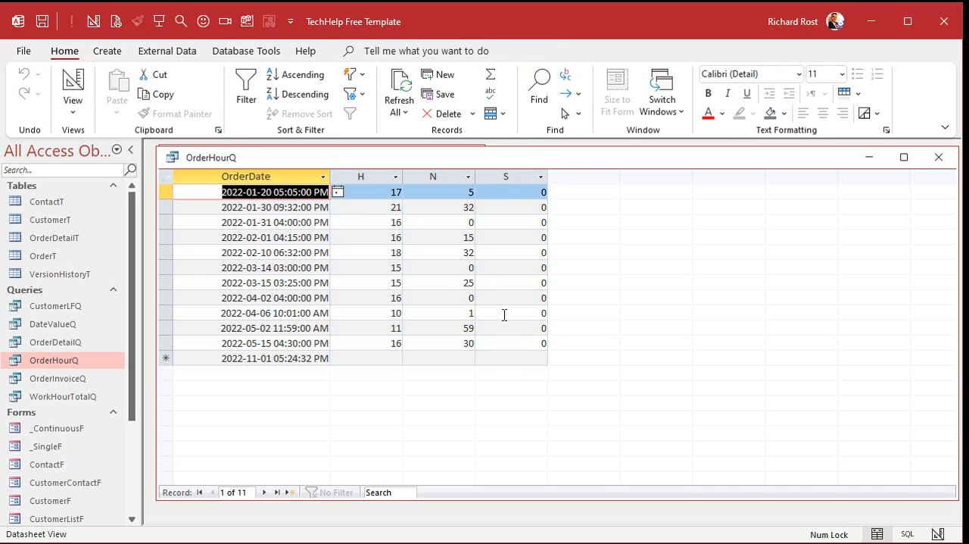
- Change the seconds of the 2022-02-10 order date to 05 and commit the record
{"action": "left_click", "coordinate": [308, 252]}
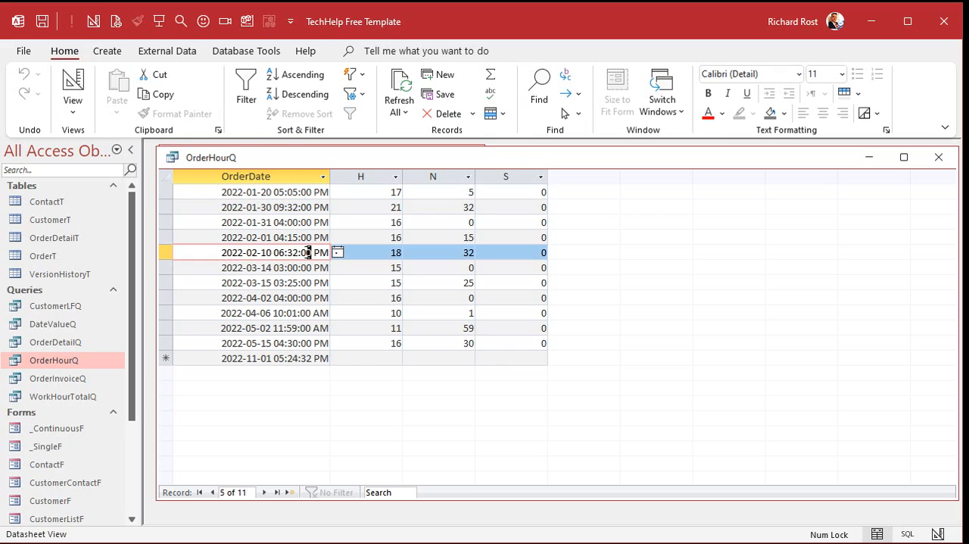
{"action": "type", "text": "5"}
{"action": "left_click", "coordinate": [307, 267]}
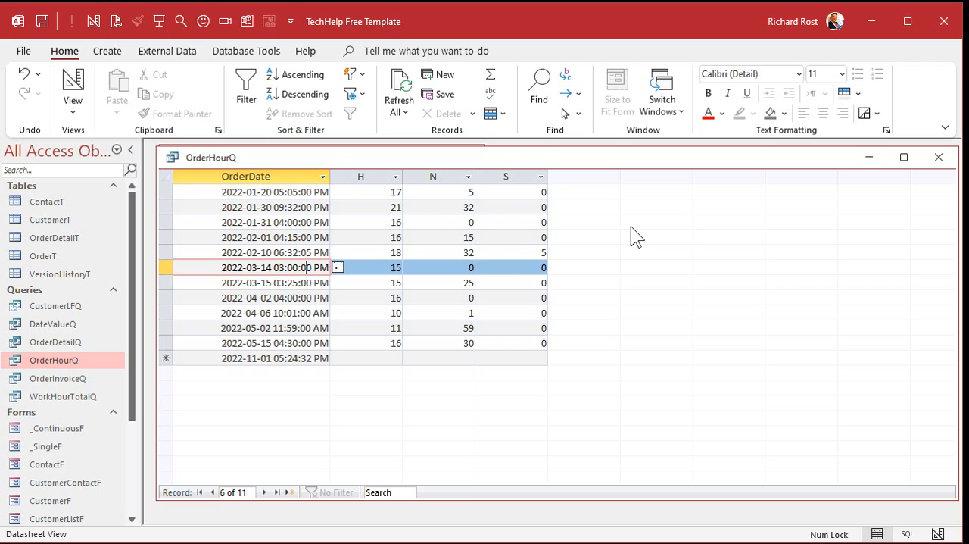
- Compare the H, N and S columns with the order dates, and examine the N and T columns of the extended query
{"action": "left_click_drag", "start_coordinate": [366, 176], "coordinate": [532, 179]}
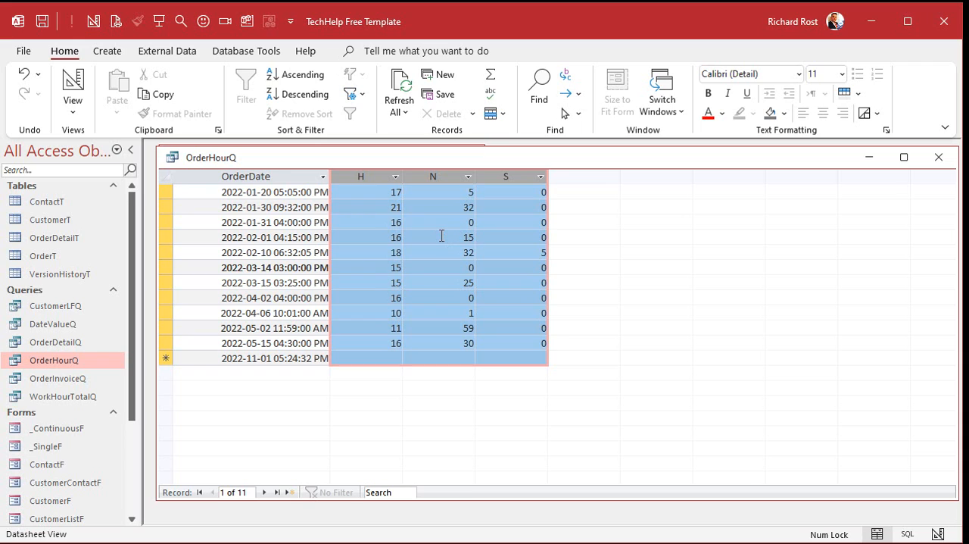
{"action": "left_click", "coordinate": [295, 221]}
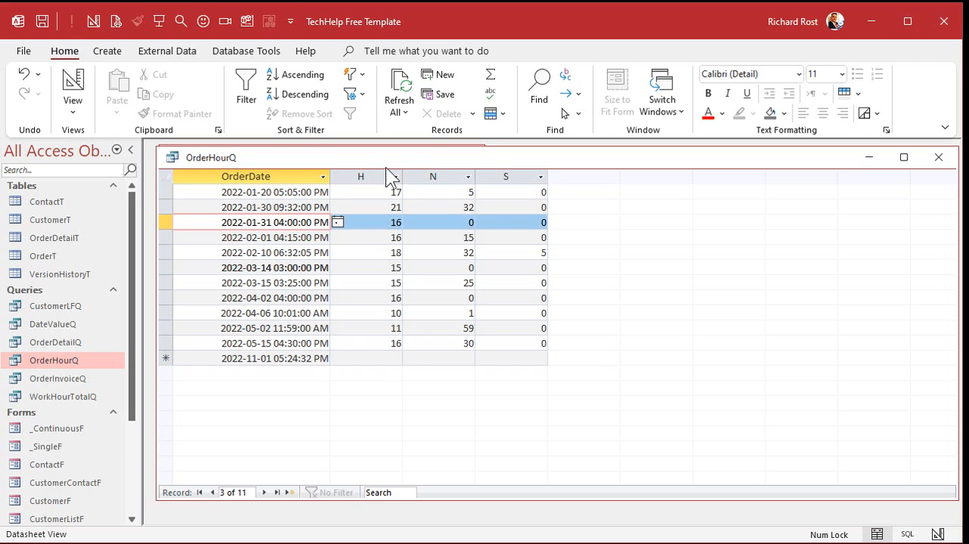
{"action": "left_click_drag", "start_coordinate": [361, 176], "coordinate": [432, 177]}
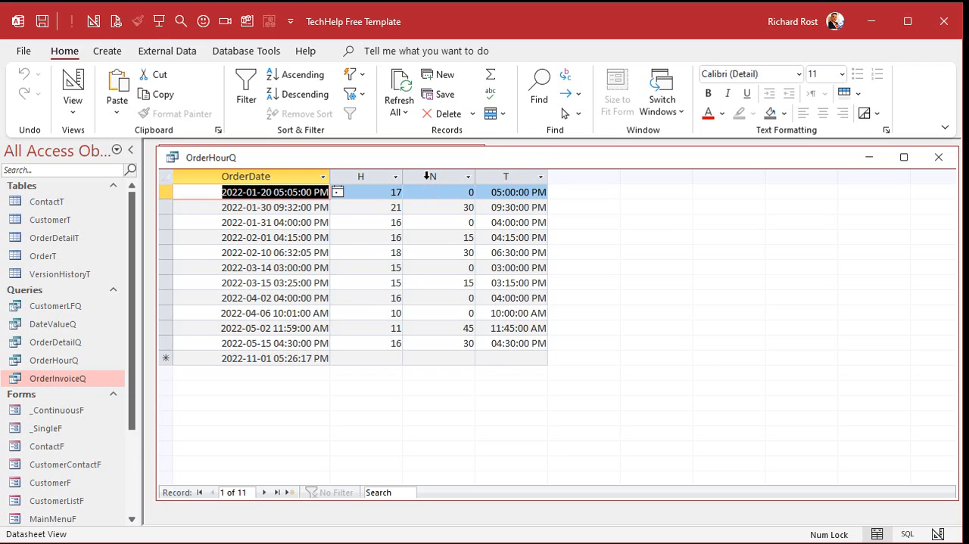
{"action": "left_click", "coordinate": [429, 176]}
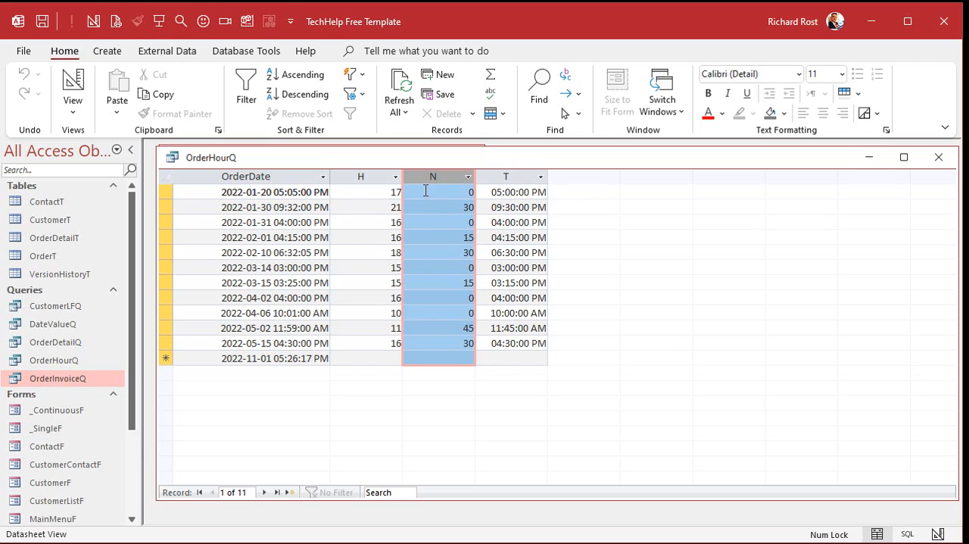
{"action": "left_click", "coordinate": [515, 177]}
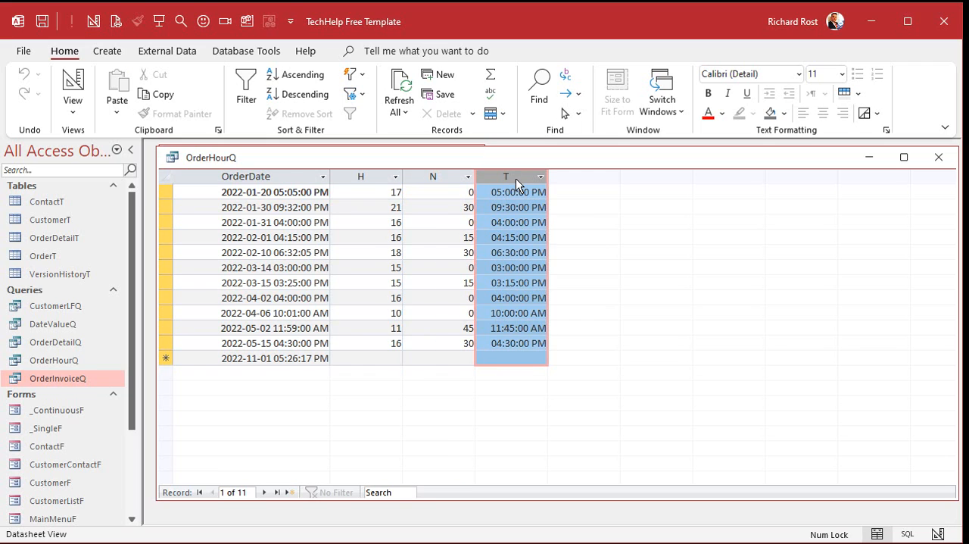